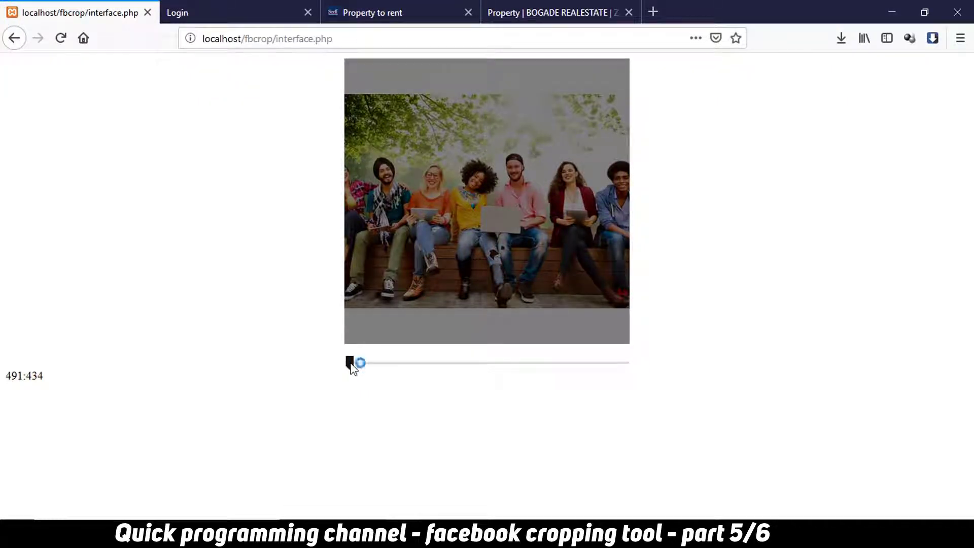
Pan and zoom the group photo inside the square crop frame, finishing fully zoomed out
{"action": "left_click_drag", "start_coordinate": [526, 156], "coordinate": [342, 304]}
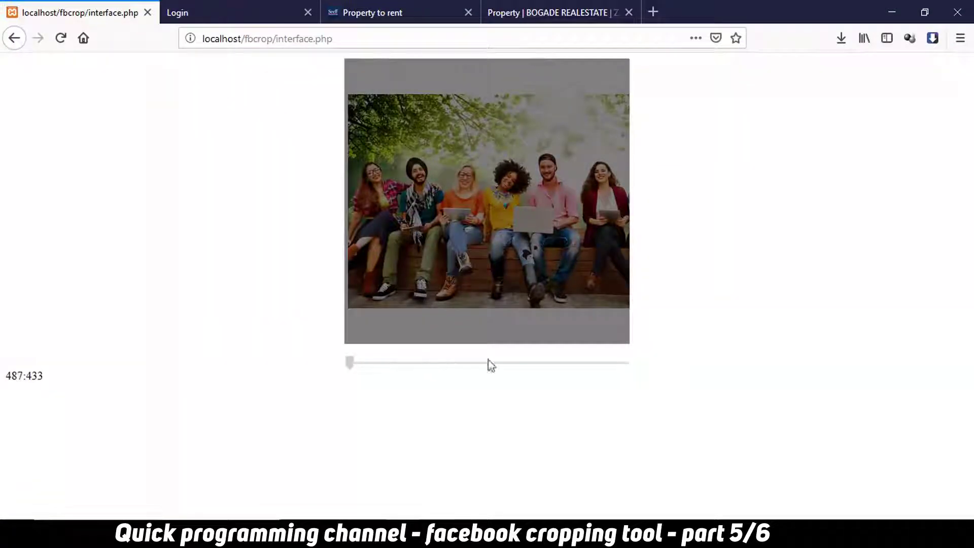
{"action": "left_click", "coordinate": [541, 360]}
{"action": "left_click", "coordinate": [355, 363]}
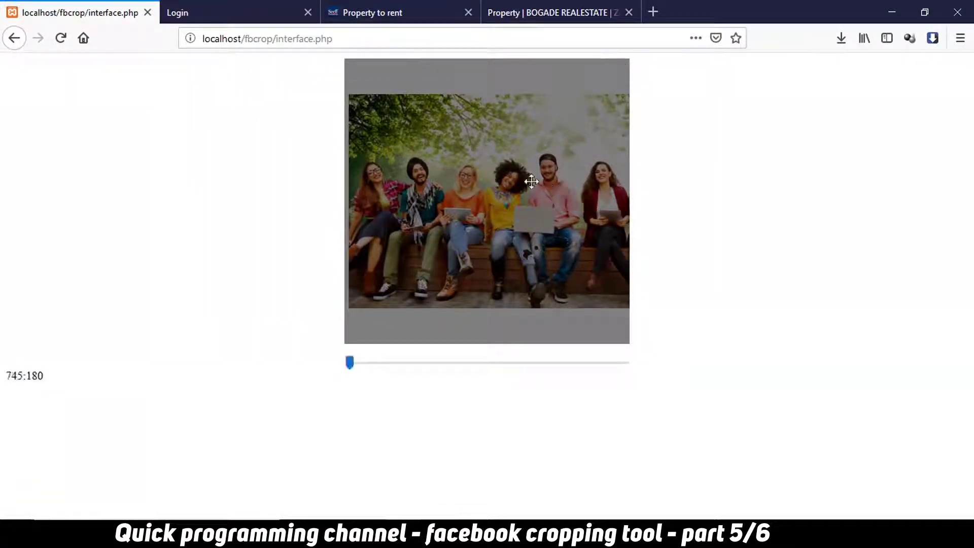
{"action": "left_click_drag", "start_coordinate": [532, 184], "coordinate": [503, 187]}
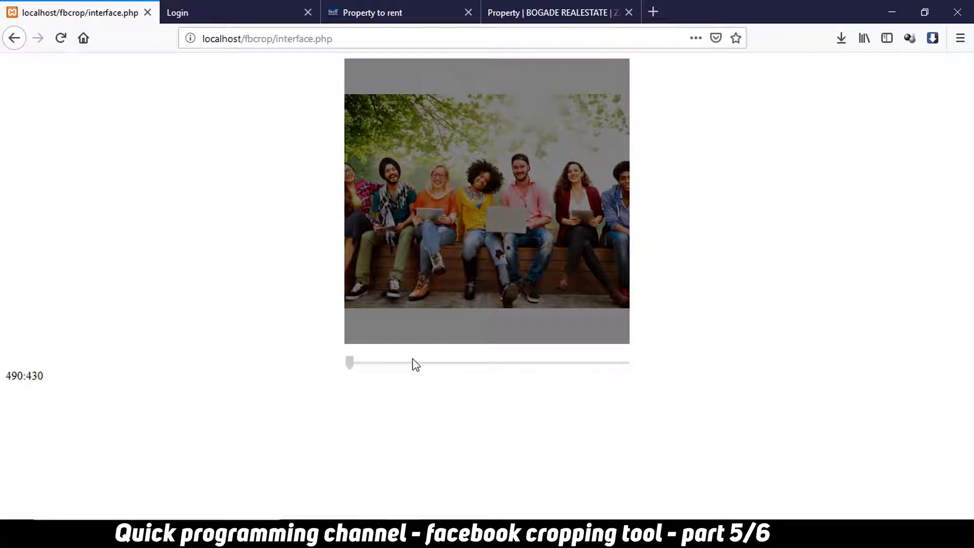
{"action": "left_click", "coordinate": [521, 364]}
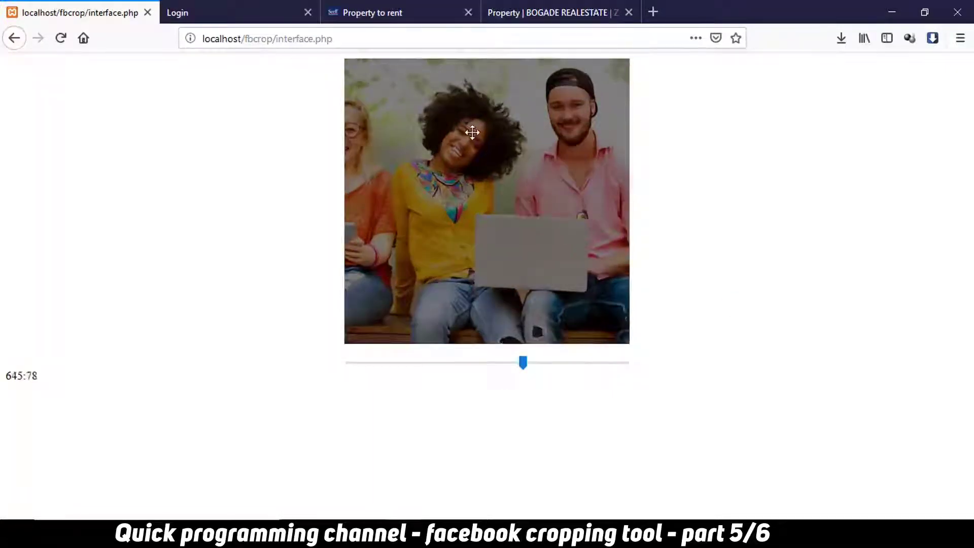
{"action": "left_click_drag", "start_coordinate": [463, 135], "coordinate": [495, 174]}
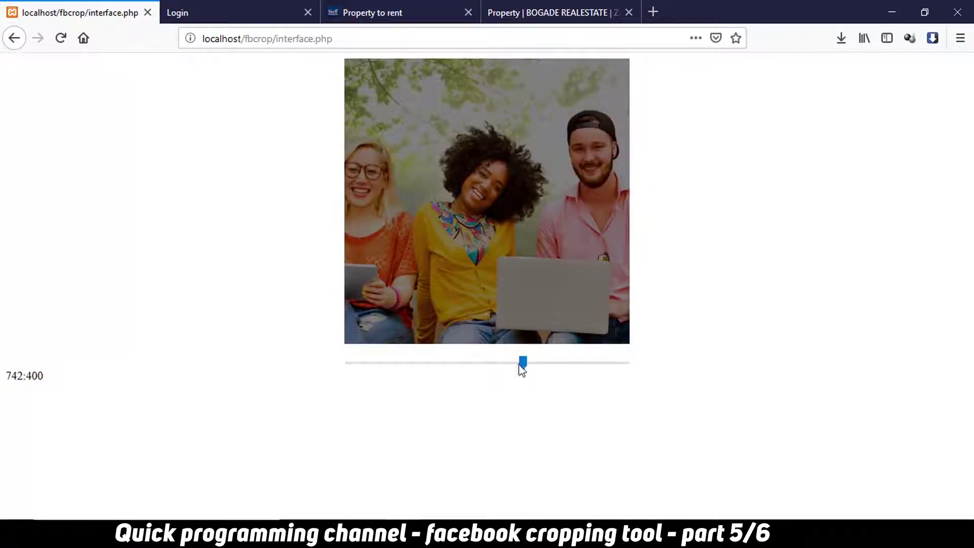
{"action": "left_click", "coordinate": [345, 365]}
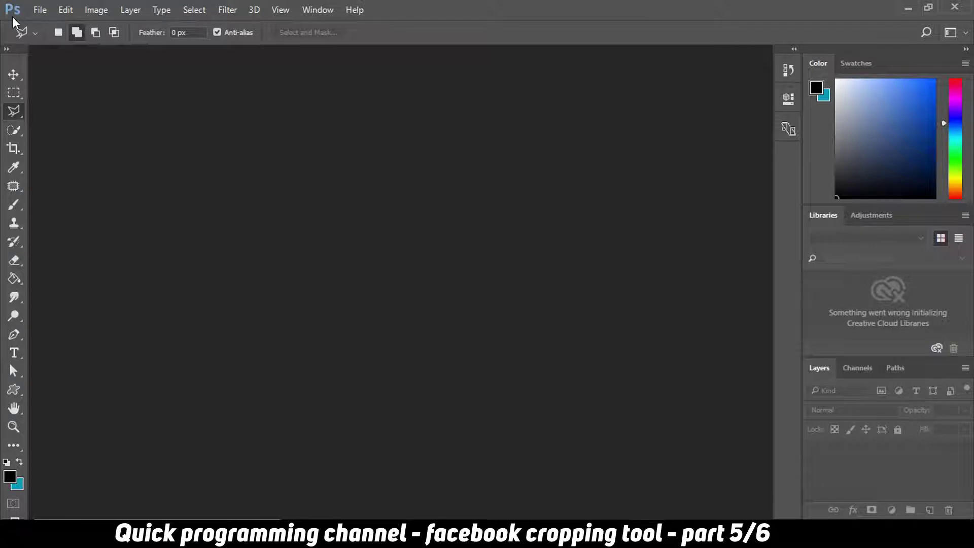
Create a new 400 × 400 px document with a transparent background
{"action": "left_click", "coordinate": [38, 11]}
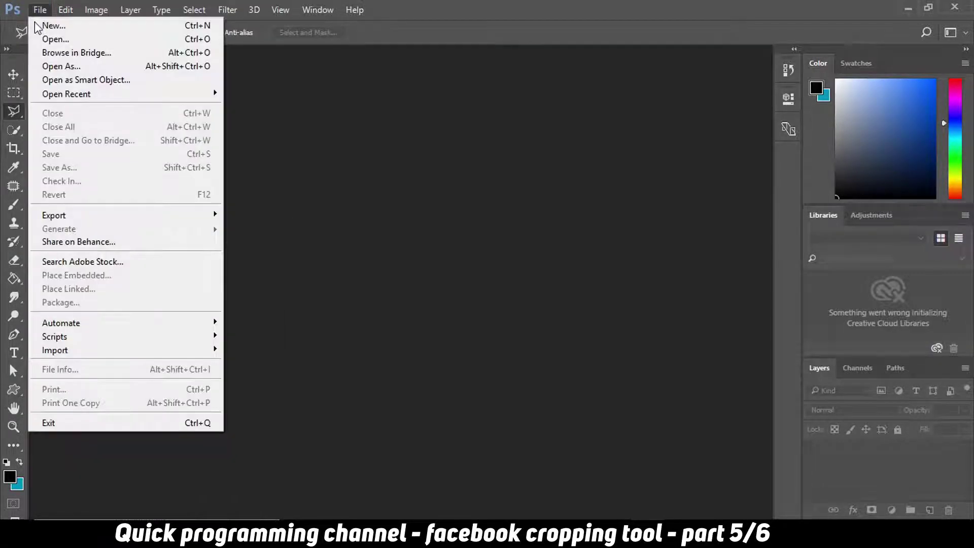
{"action": "left_click", "coordinate": [35, 24]}
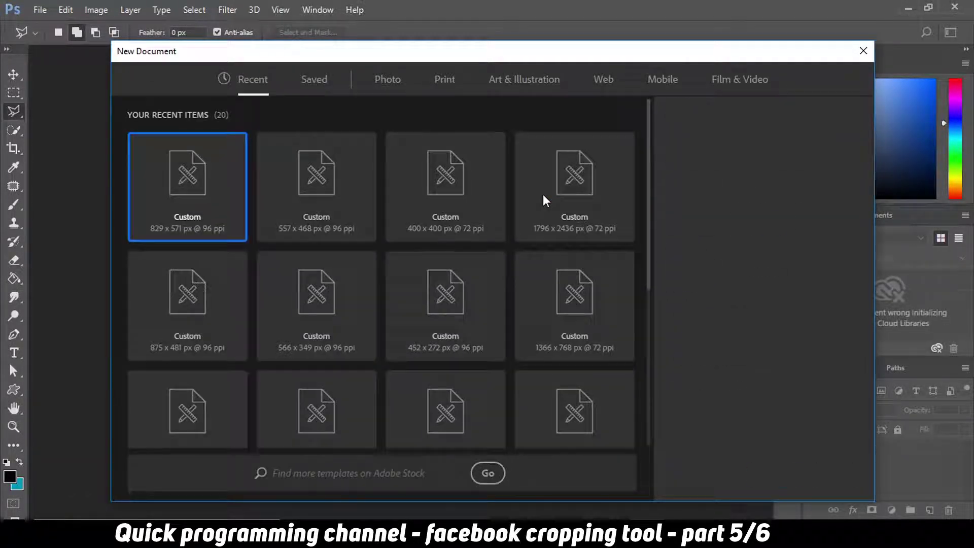
{"action": "double_click", "coordinate": [702, 180]}
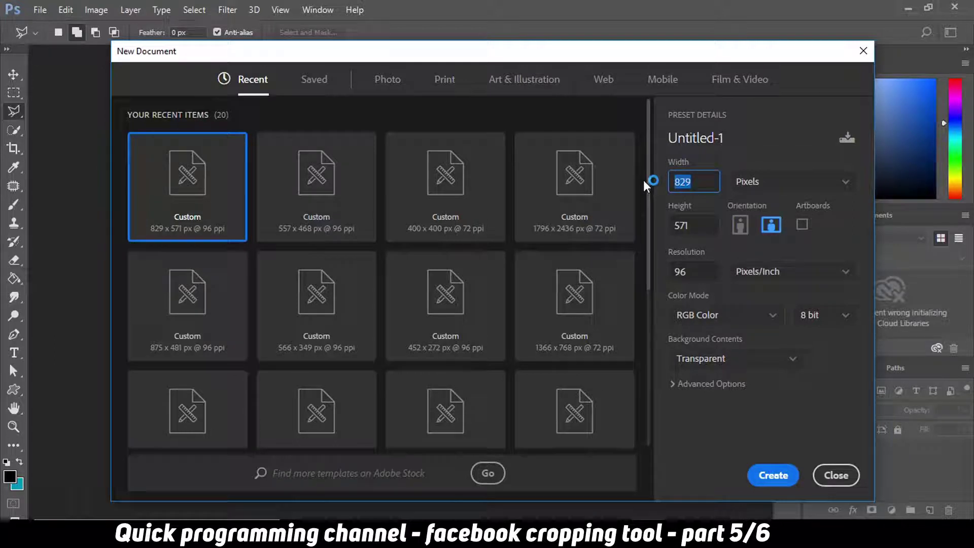
{"action": "type", "text": "400"}
{"action": "key", "text": "Tab"}
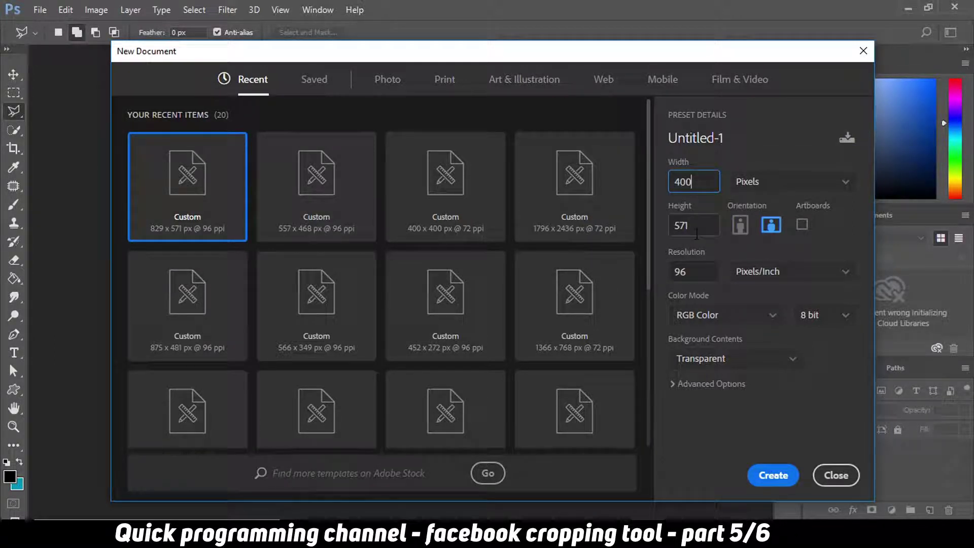
{"action": "type", "text": "400"}
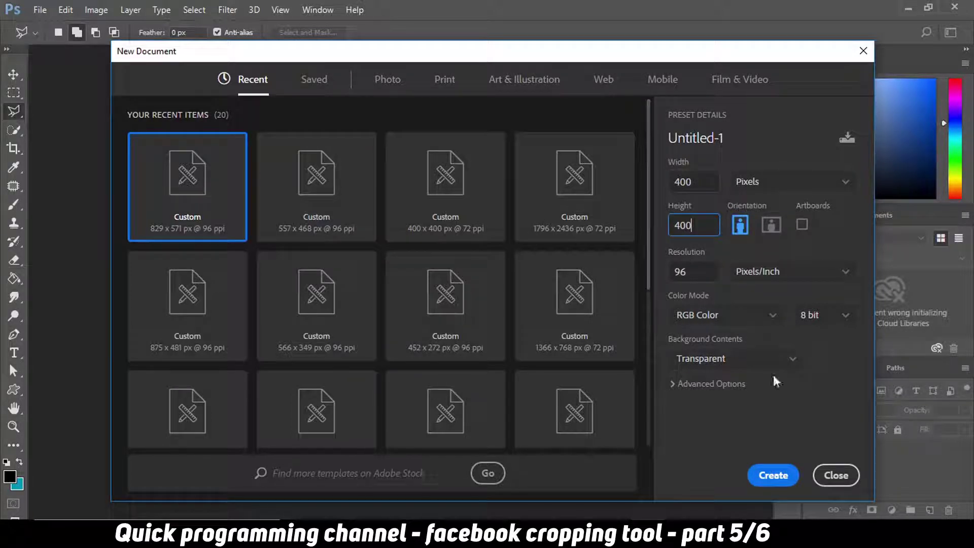
{"action": "left_click", "coordinate": [766, 473]}
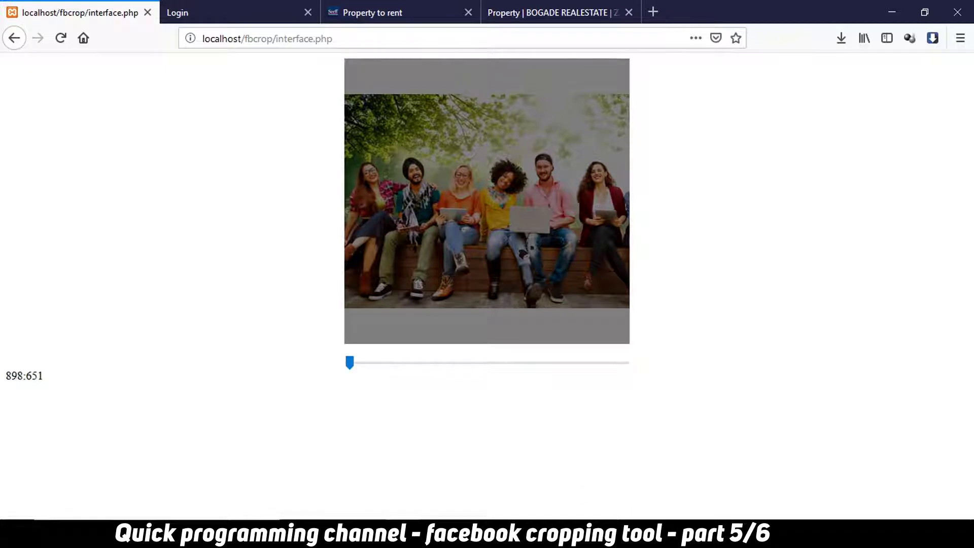
Return from the crop page to the Untitled-1 canvas in Photoshop
{"action": "key", "text": "alt+Tab"}
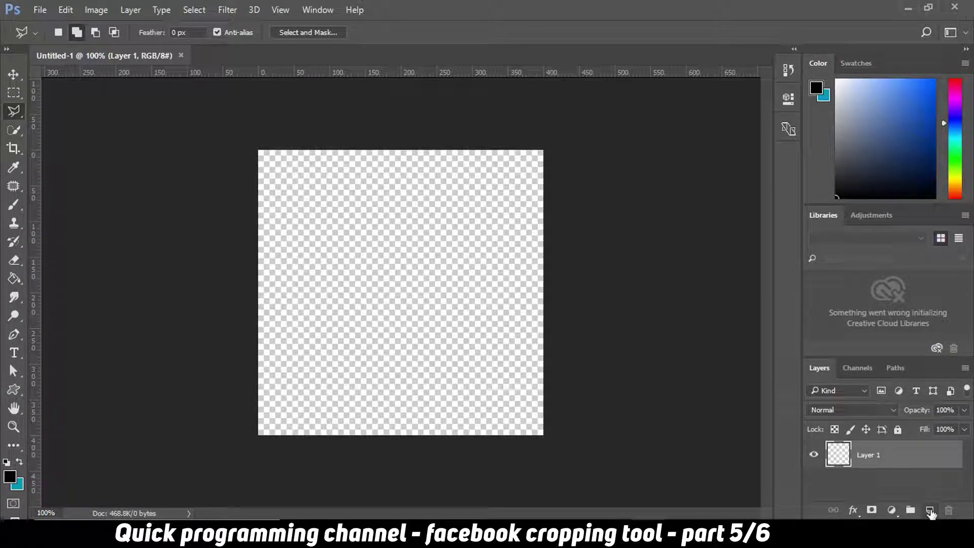
Add a new layer, Layer 2, above Layer 1
{"action": "left_click", "coordinate": [130, 10]}
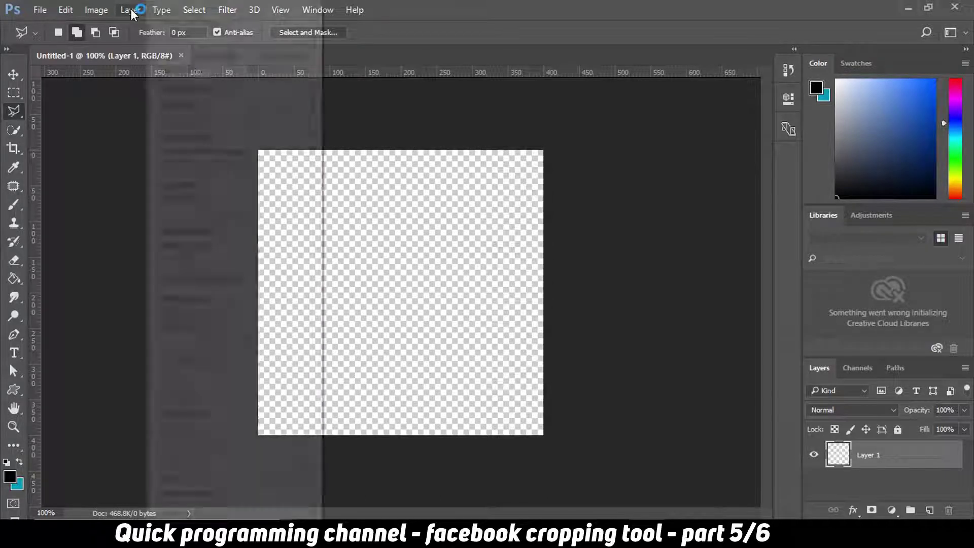
{"action": "mouse_move", "coordinate": [258, 12]}
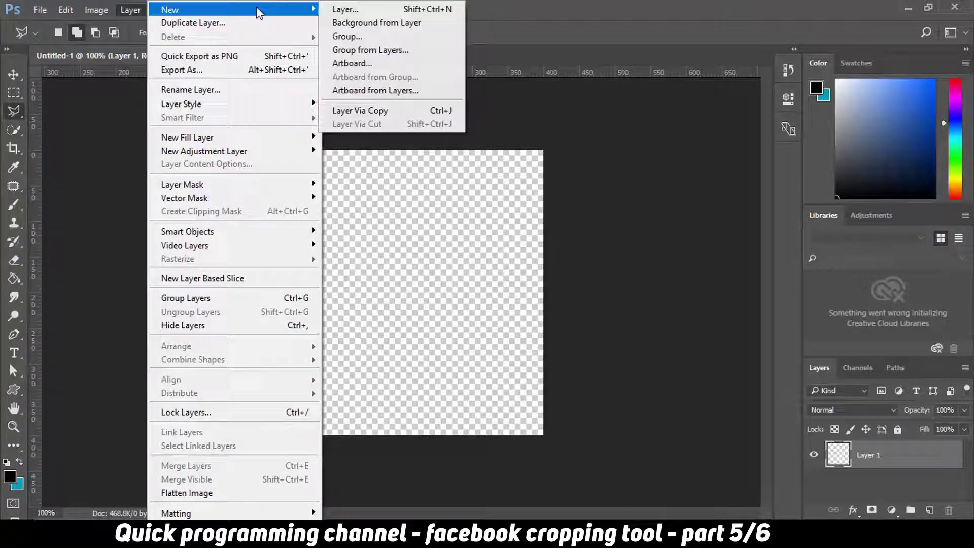
{"action": "left_click", "coordinate": [350, 9]}
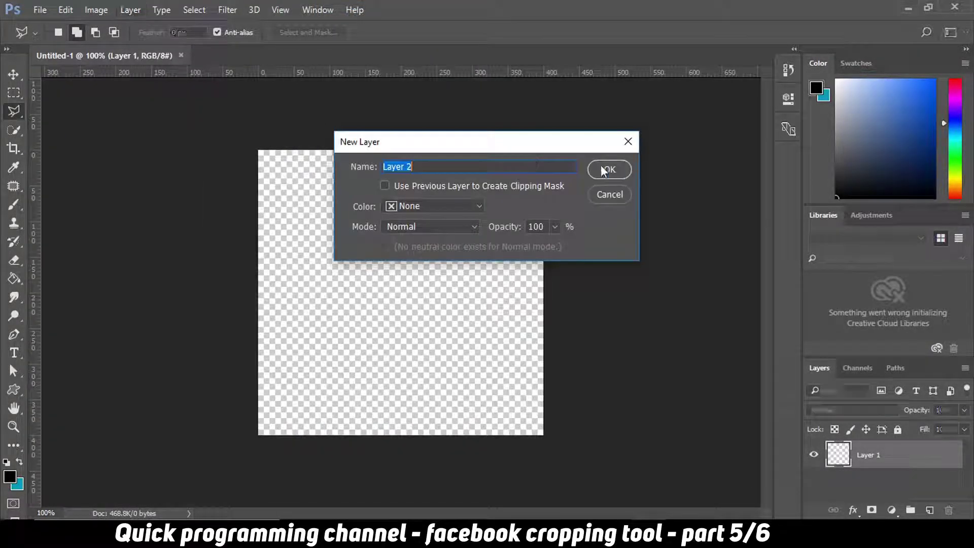
{"action": "left_click", "coordinate": [588, 194]}
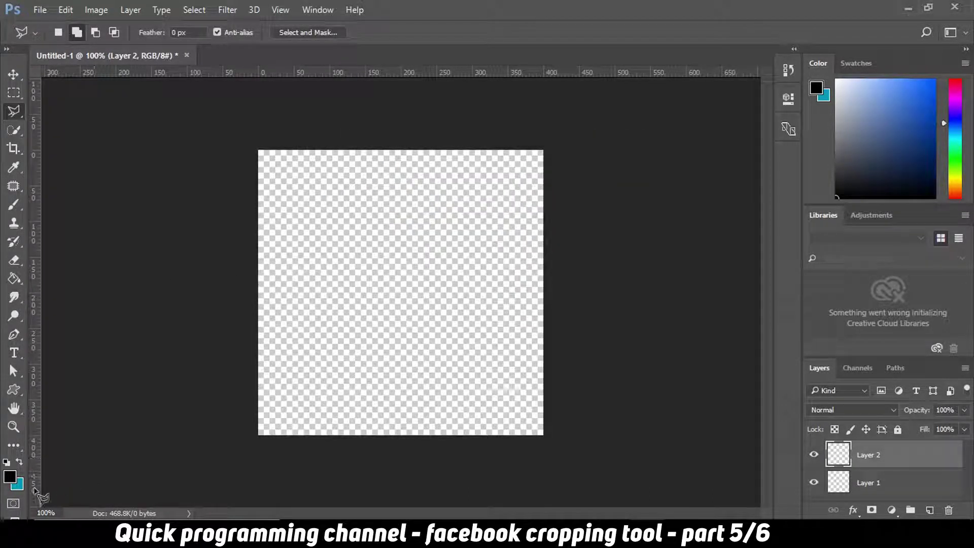
Select the Paint Bucket tool and set the foreground colour to black #000000
{"action": "left_click", "coordinate": [13, 284]}
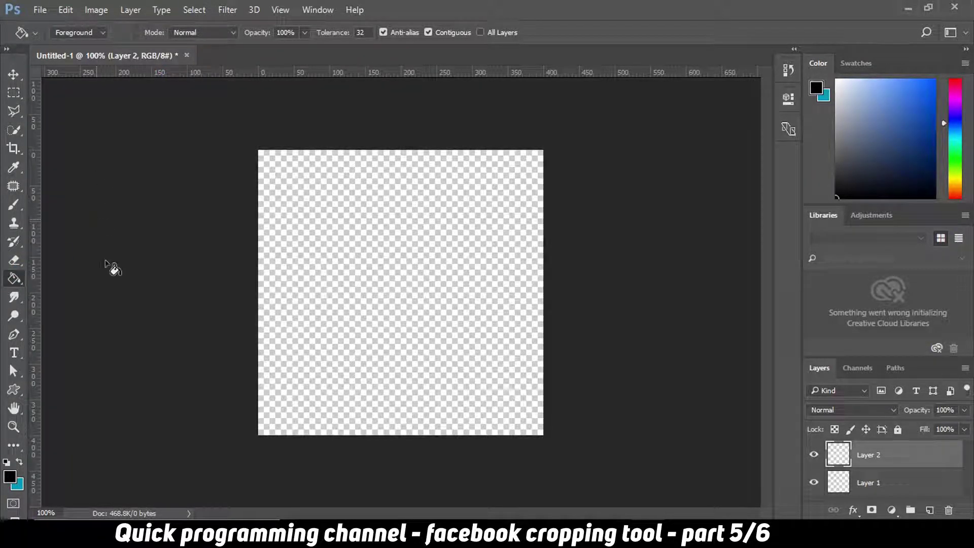
{"action": "left_click", "coordinate": [10, 478]}
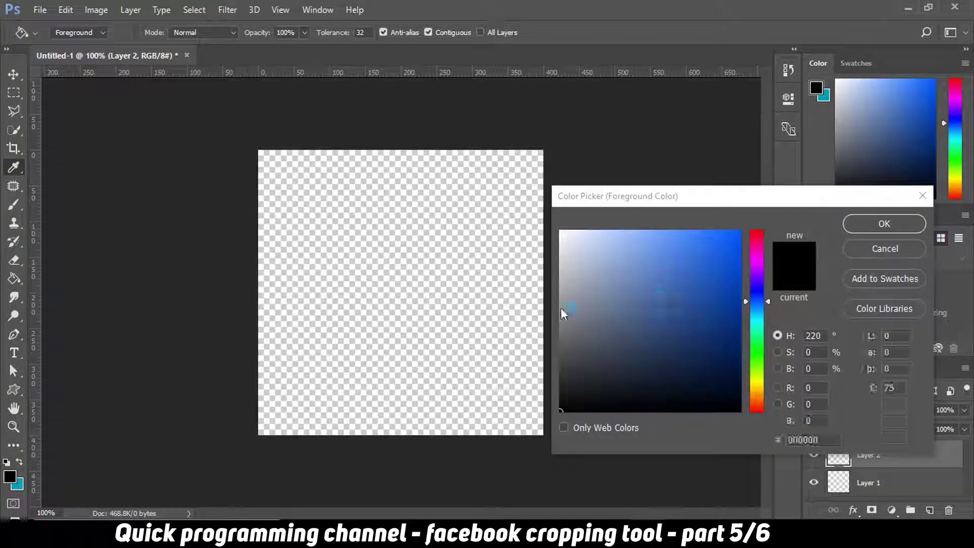
{"action": "left_click", "coordinate": [575, 395]}
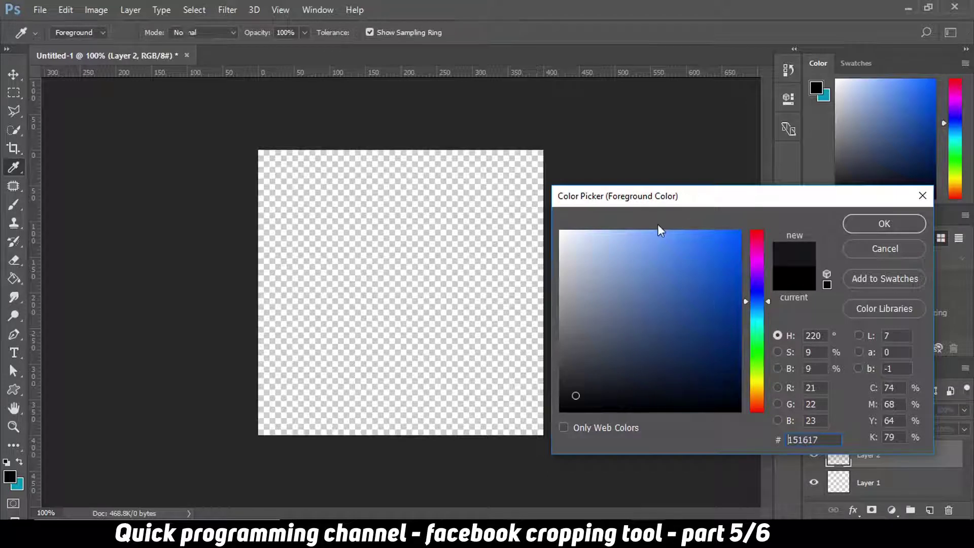
{"action": "left_click_drag", "start_coordinate": [668, 198], "coordinate": [480, 144]}
{"action": "left_click_drag", "start_coordinate": [398, 342], "coordinate": [347, 383]}
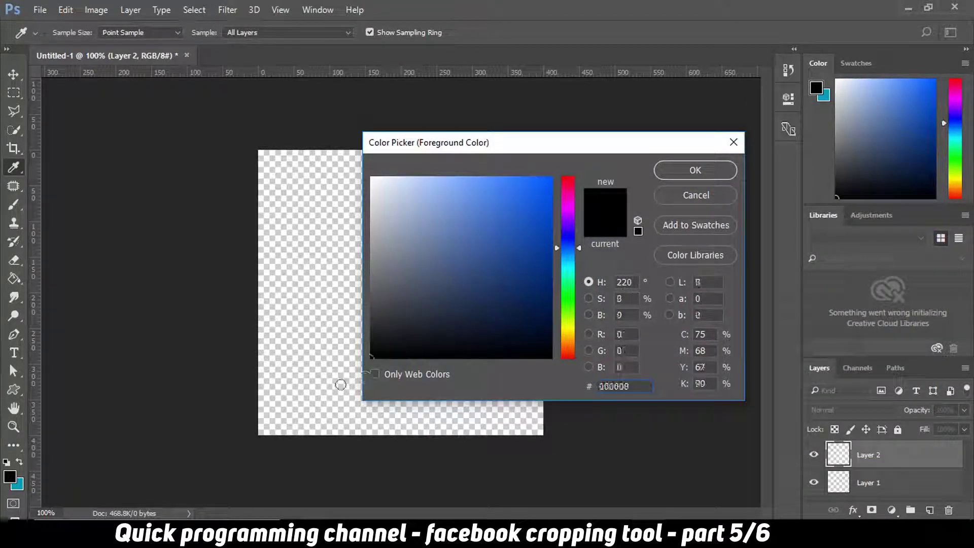
{"action": "left_click", "coordinate": [686, 172]}
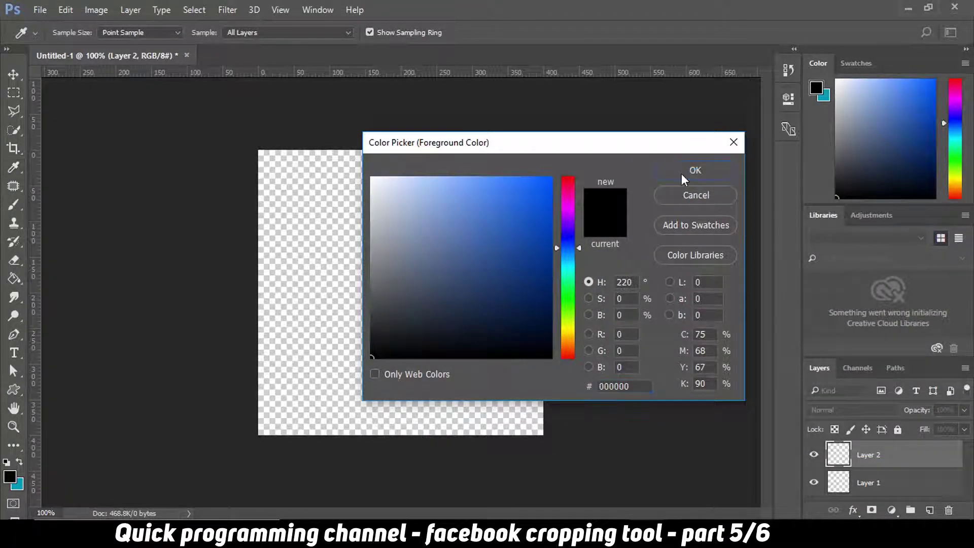
Fill Layer 2 solid black across the whole 400 × 400 canvas
{"action": "key", "text": "g"}
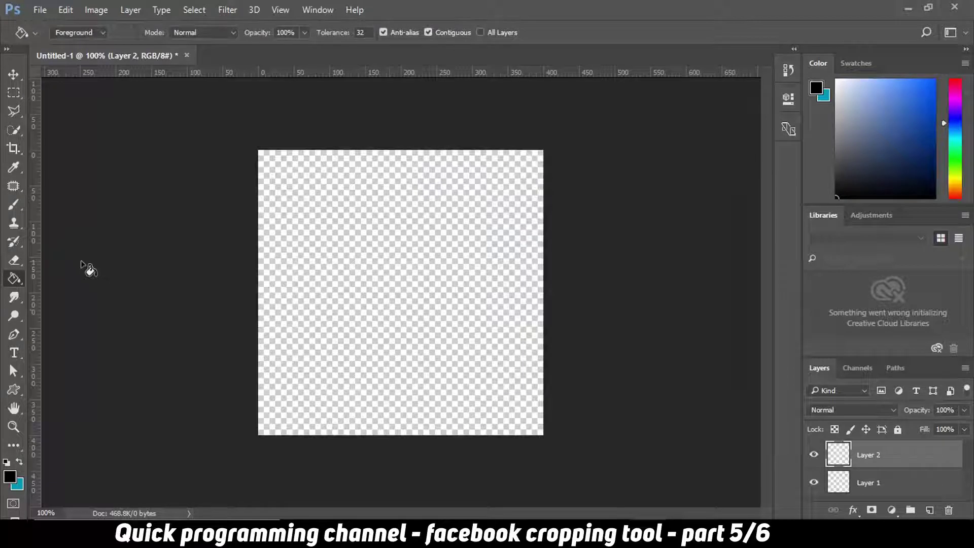
{"action": "left_click", "coordinate": [384, 229]}
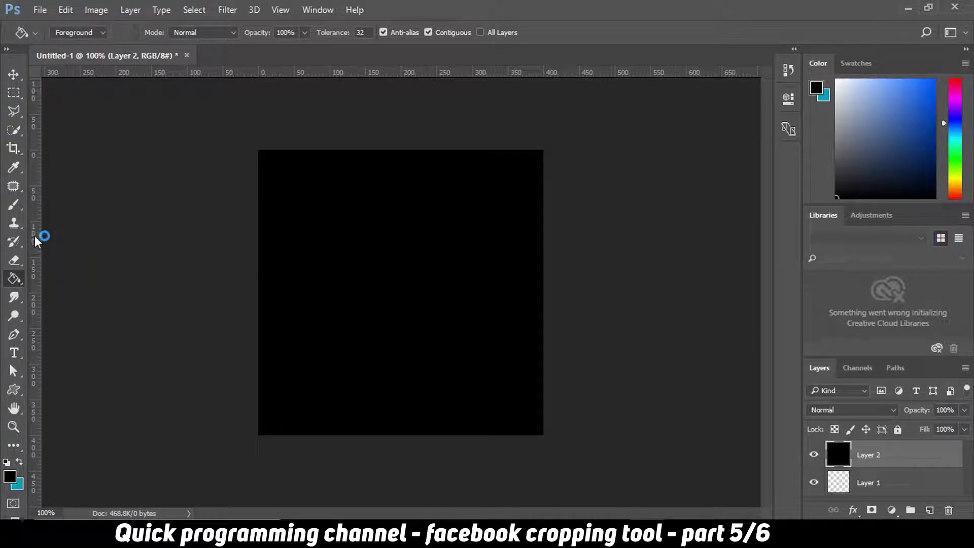
{"action": "left_click", "coordinate": [280, 10]}
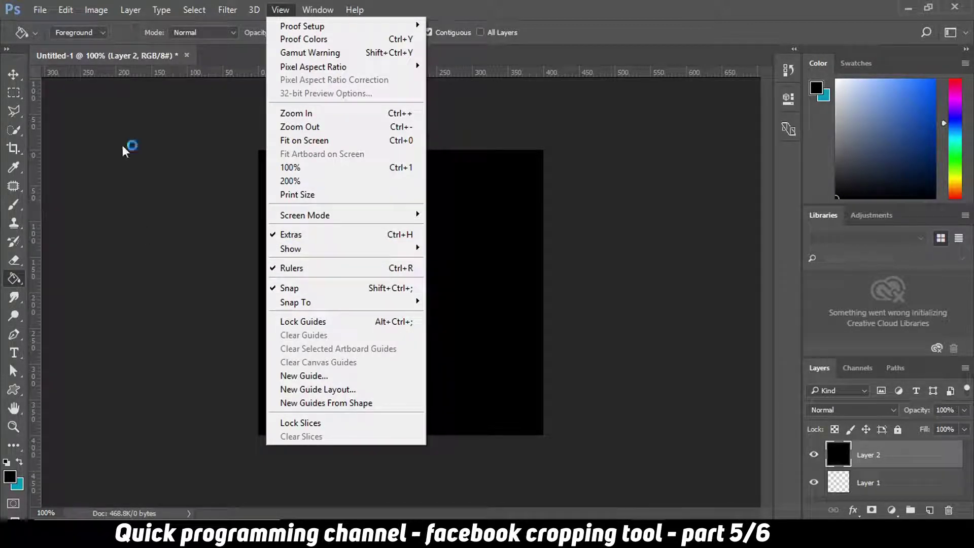
Drag four guides framing an inner square about 50 px in from each canvas edge
{"action": "left_click", "coordinate": [239, 74]}
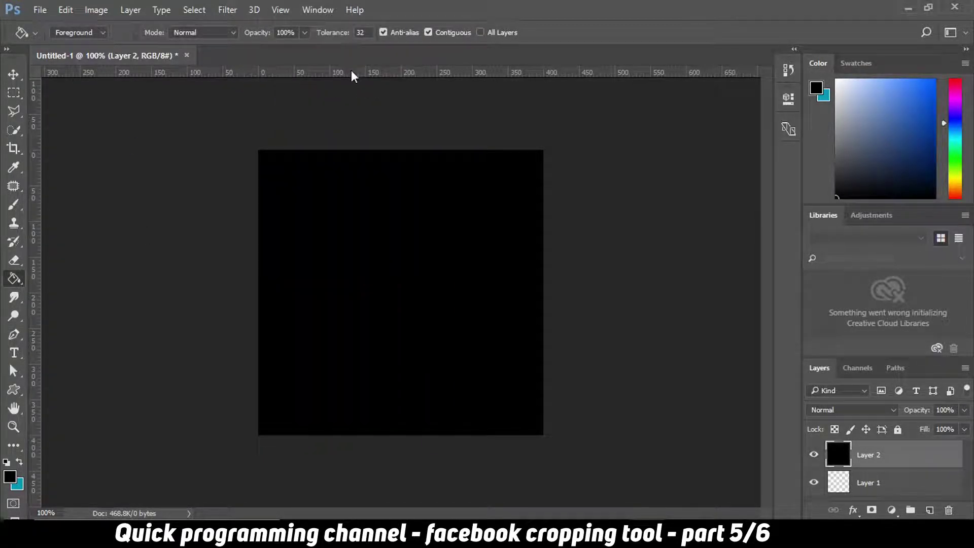
{"action": "left_click_drag", "start_coordinate": [352, 71], "coordinate": [351, 186]}
{"action": "left_click_drag", "start_coordinate": [351, 72], "coordinate": [360, 399]}
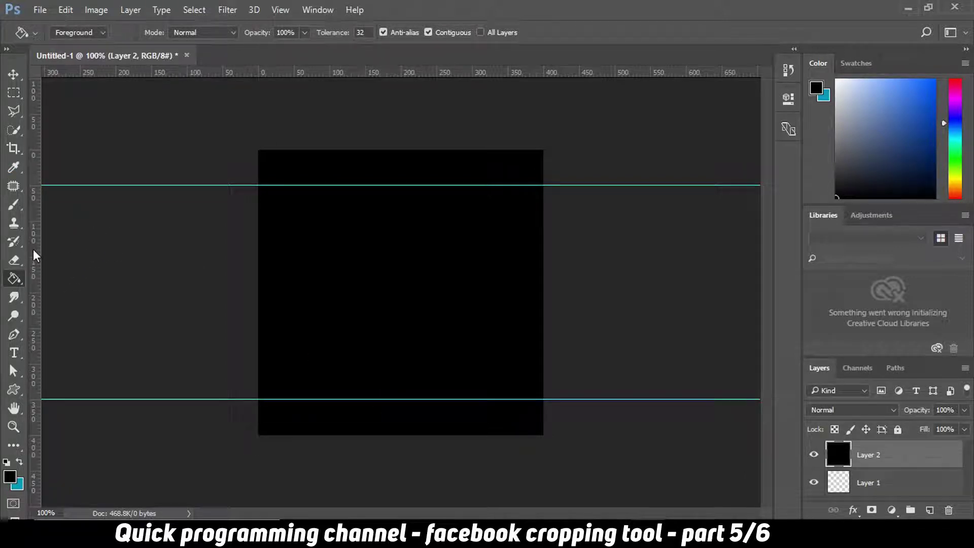
{"action": "left_click_drag", "start_coordinate": [35, 255], "coordinate": [293, 275]}
{"action": "left_click_drag", "start_coordinate": [37, 284], "coordinate": [508, 298]}
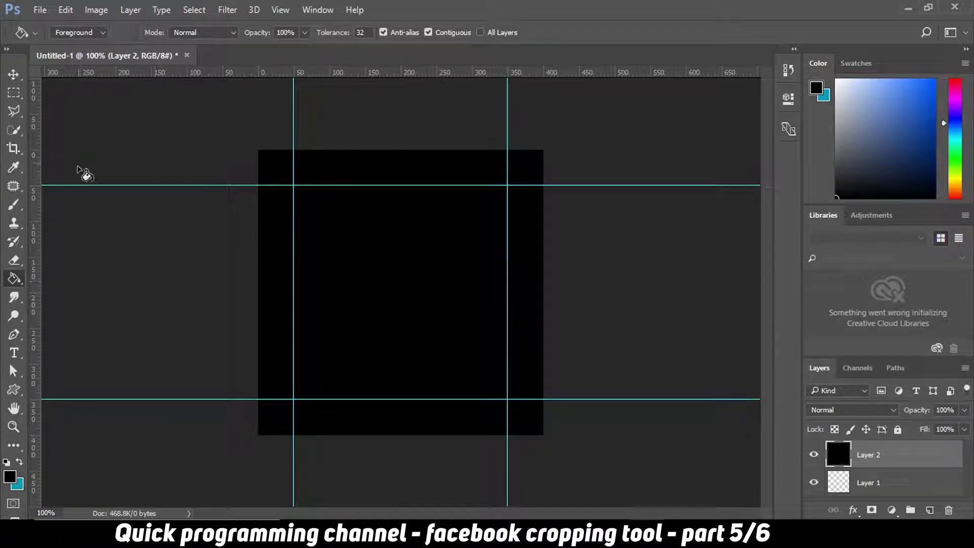
{"action": "left_click", "coordinate": [13, 92]}
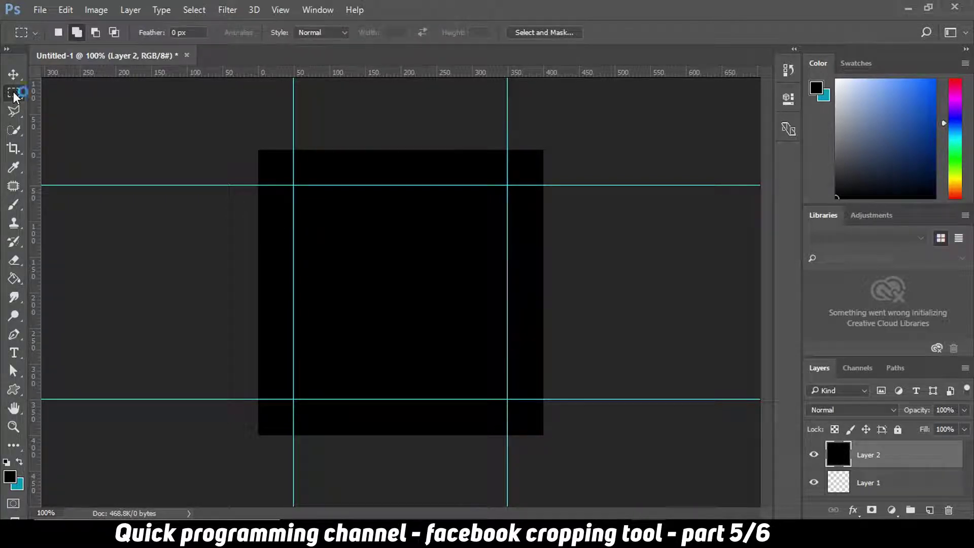
Choose the Rectangular Marquee Tool from the toolbar's selection flyout
{"action": "right_click", "coordinate": [15, 95]}
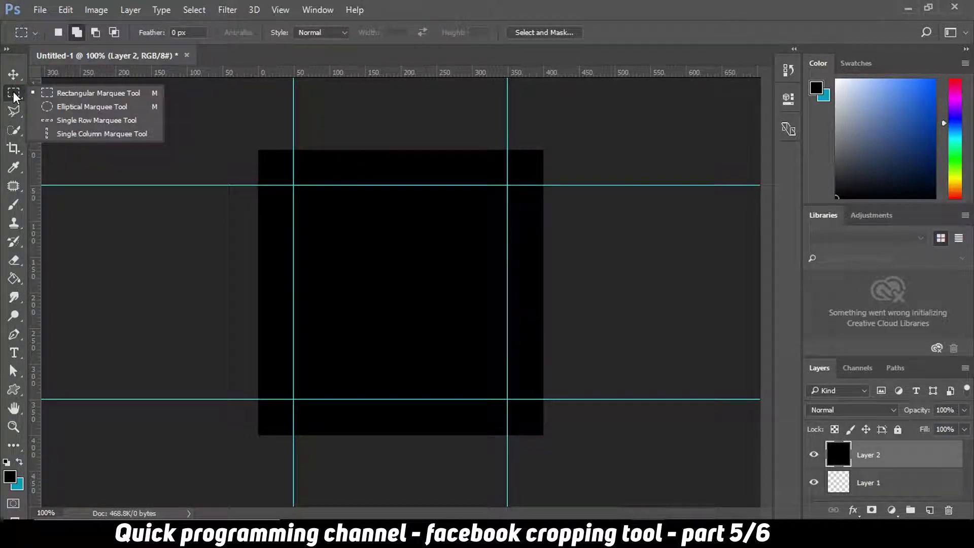
{"action": "left_click", "coordinate": [14, 95]}
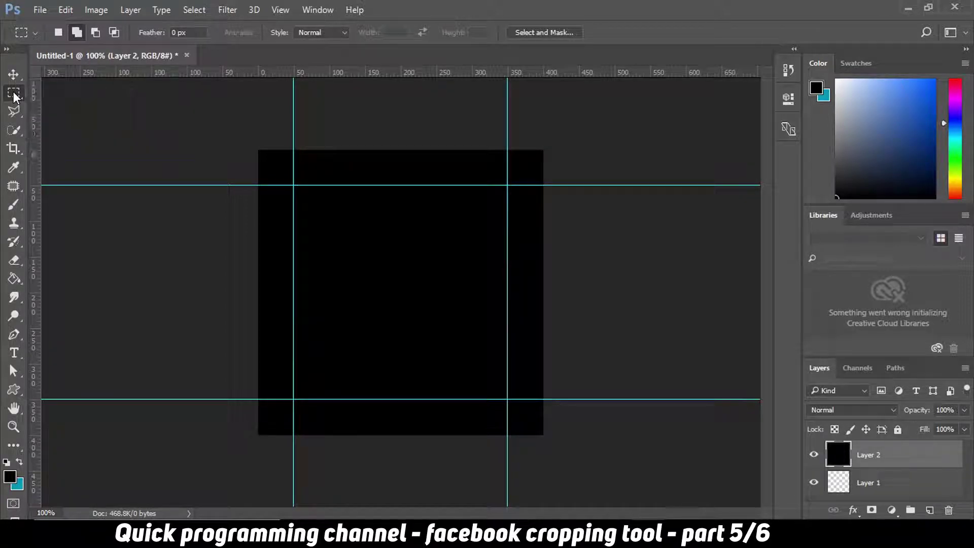
{"action": "right_click", "coordinate": [14, 96]}
{"action": "left_click", "coordinate": [51, 96]}
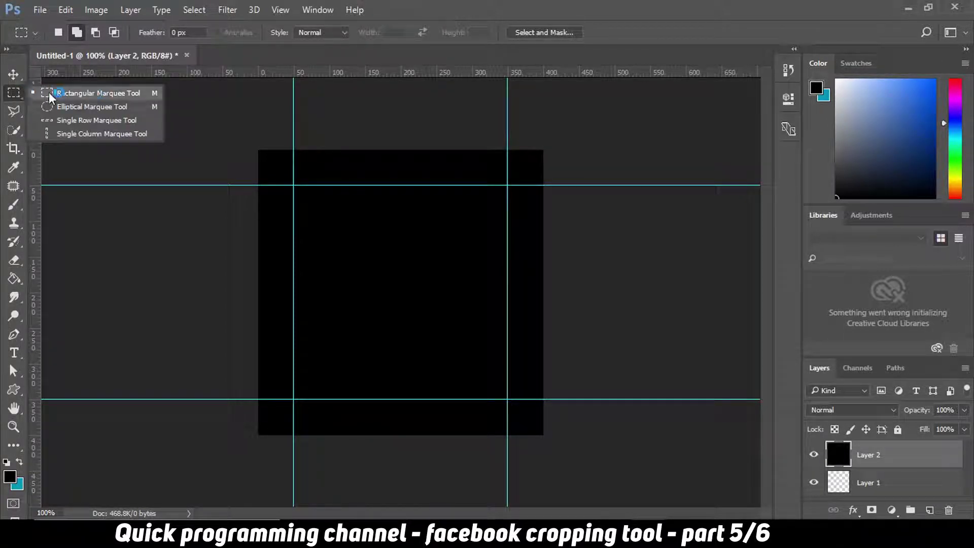
{"action": "left_click", "coordinate": [81, 97]}
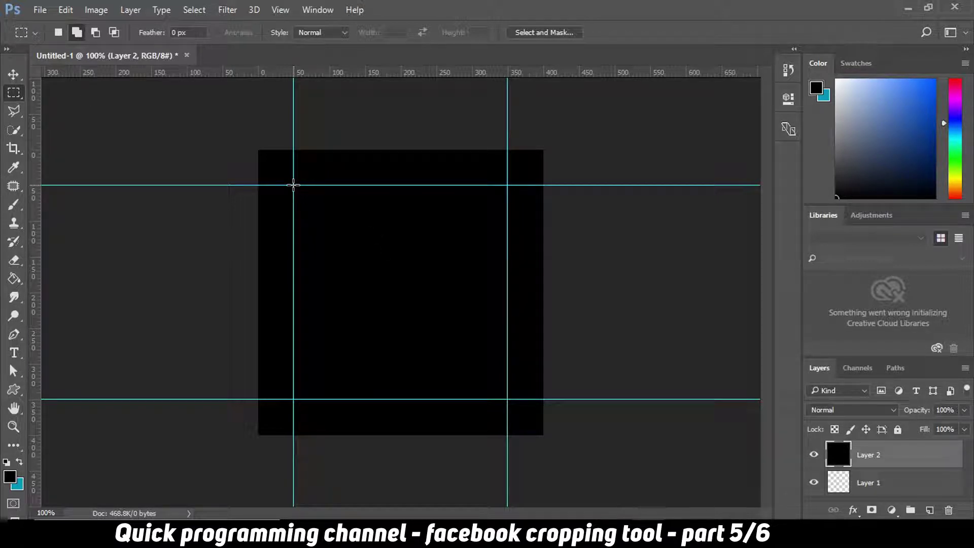
Zoom in and select the 300 × 300 px square bounded by the four guides
{"action": "key", "text": "ctrl+plus"}
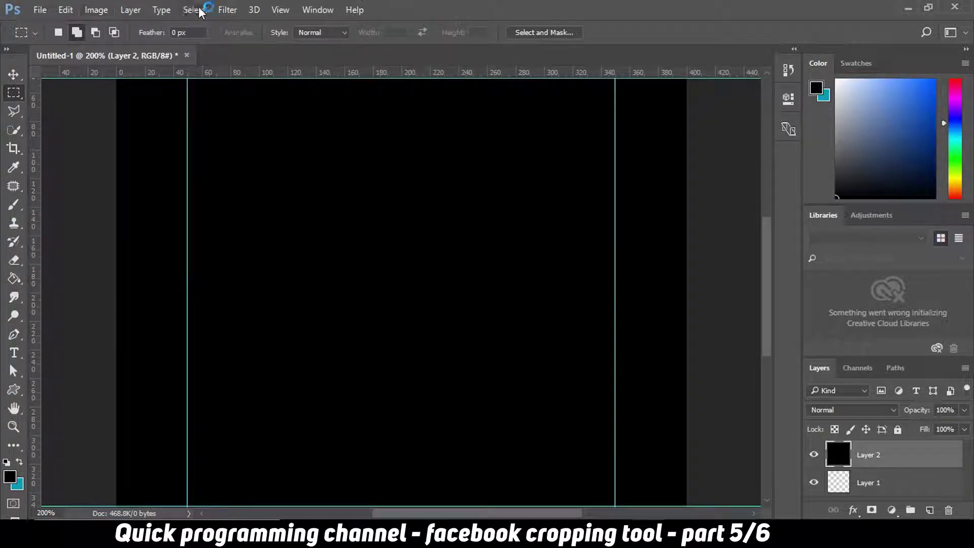
{"action": "left_click", "coordinate": [280, 10]}
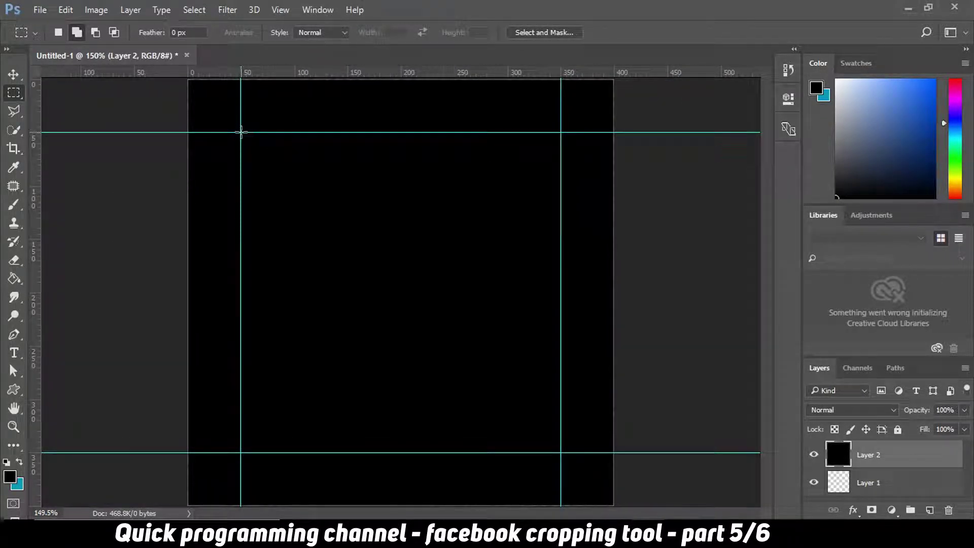
{"action": "left_click_drag", "start_coordinate": [241, 132], "coordinate": [557, 450]}
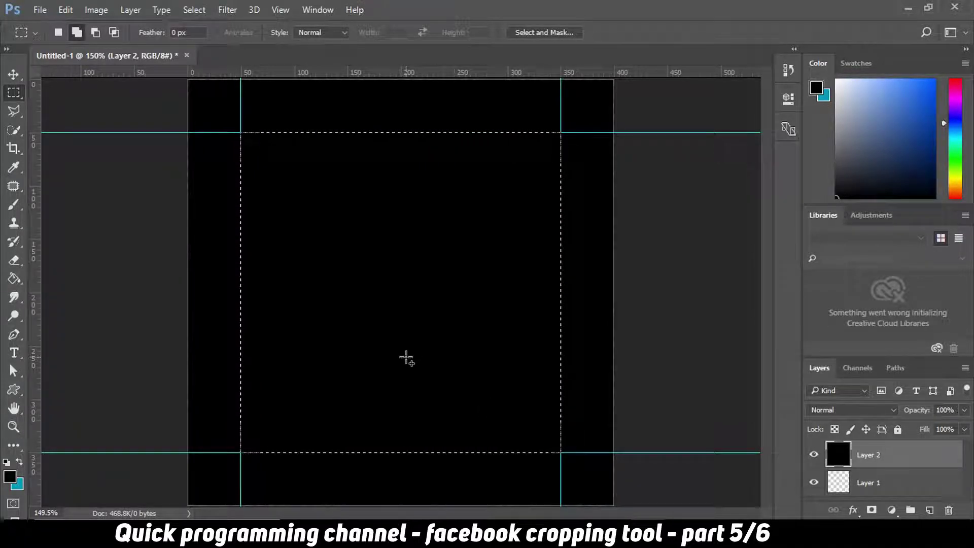
Delete the selected centre from Layer 2, deselect, and set Layer 2 opacity to 50%
{"action": "key", "text": "Delete"}
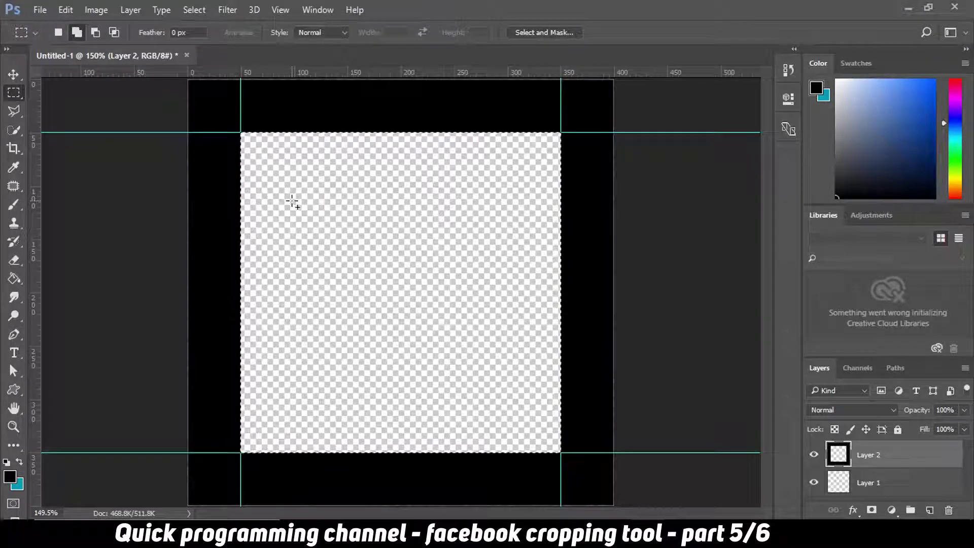
{"action": "key", "text": "ctrl+d"}
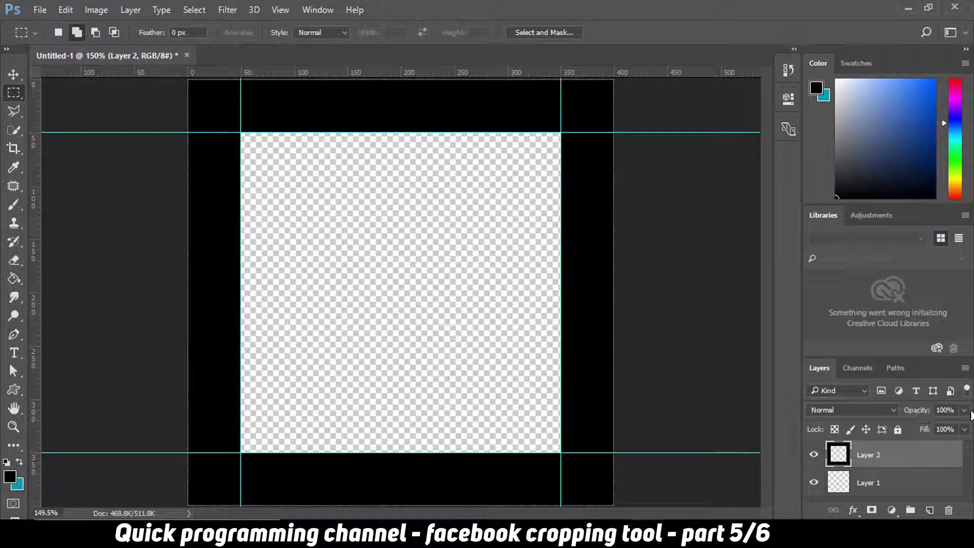
{"action": "left_click", "coordinate": [964, 410]}
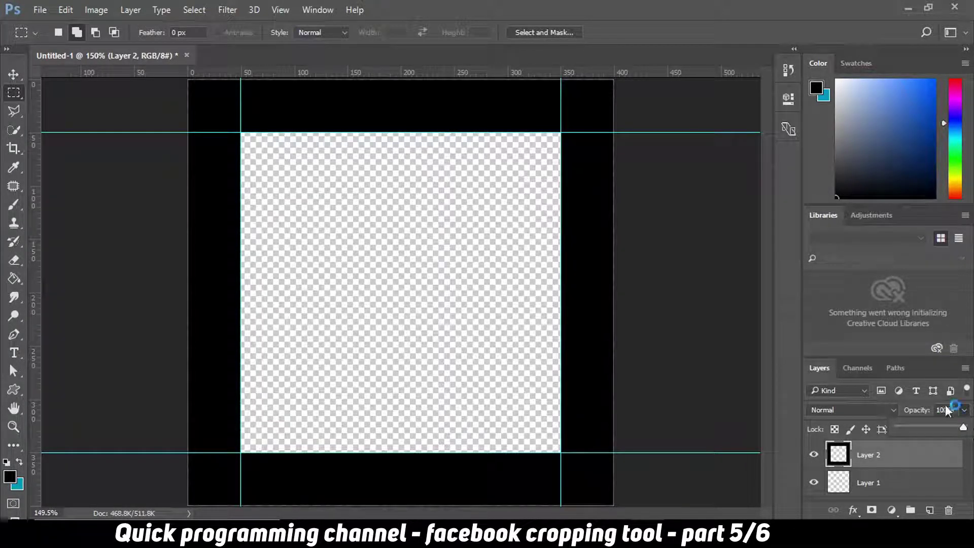
{"action": "left_click_drag", "start_coordinate": [964, 429], "coordinate": [933, 429]}
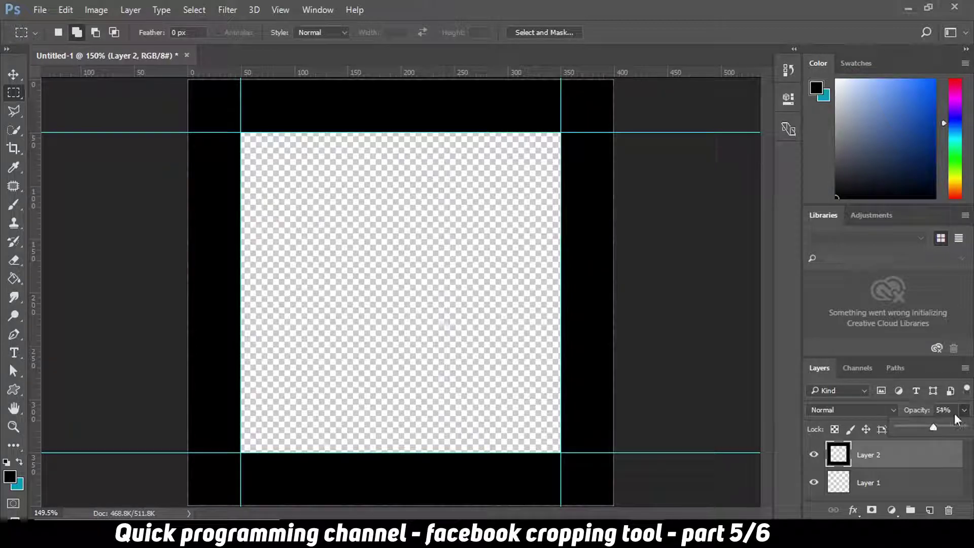
{"action": "left_click", "coordinate": [951, 409]}
{"action": "type", "text": "5"}
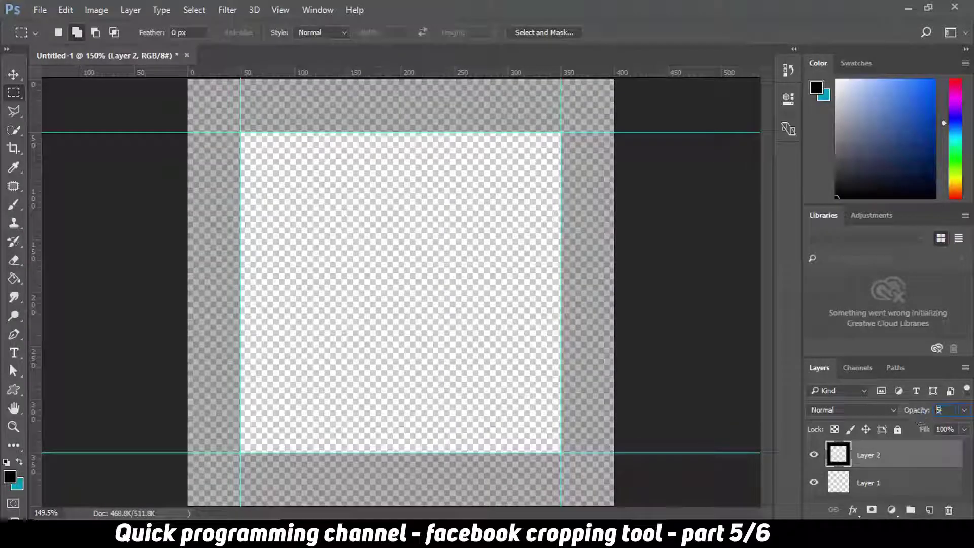
{"action": "type", "text": "0"}
{"action": "key", "text": "Return"}
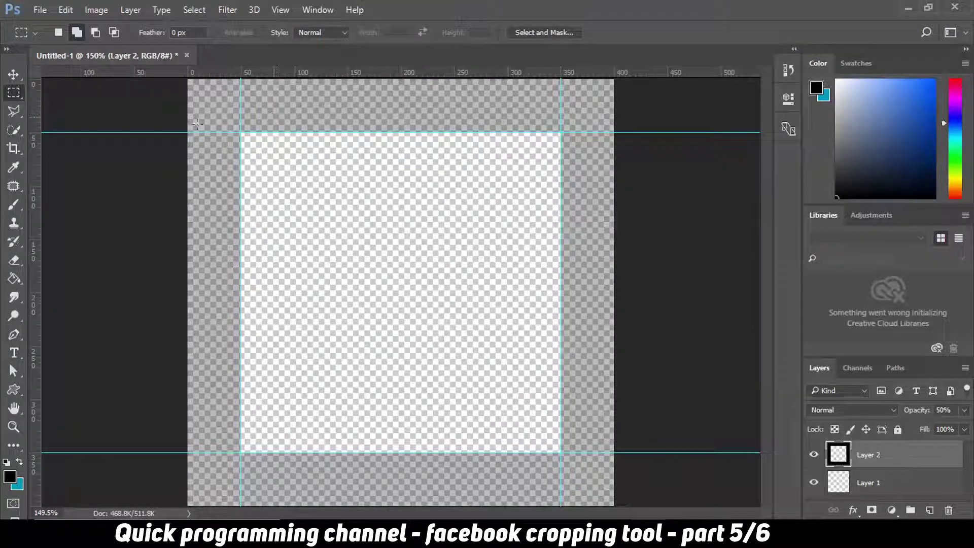
{"action": "left_click", "coordinate": [40, 10]}
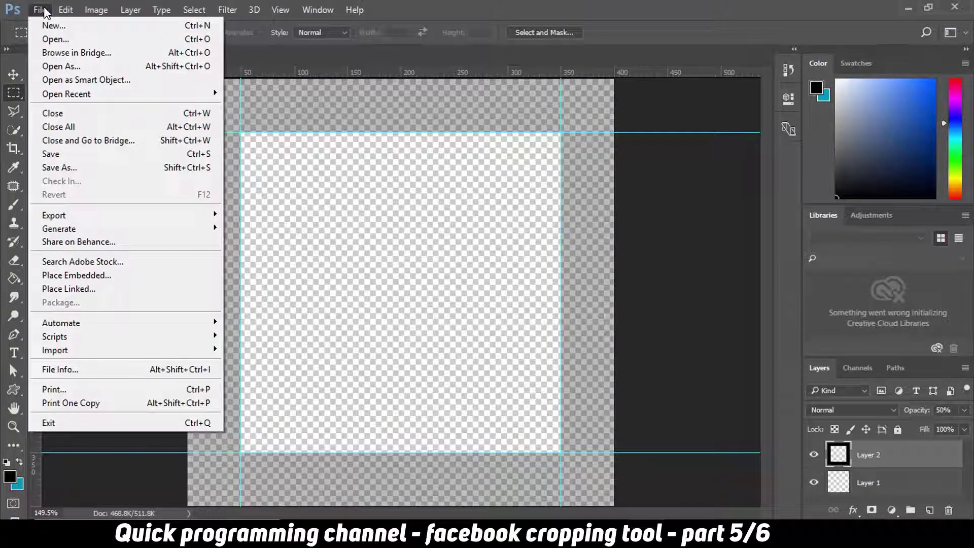
Save the overlay as cropper.png in xampp/htdocs/fbcrop, then close Untitled-1 without saving a PSD
{"action": "left_click", "coordinate": [71, 167]}
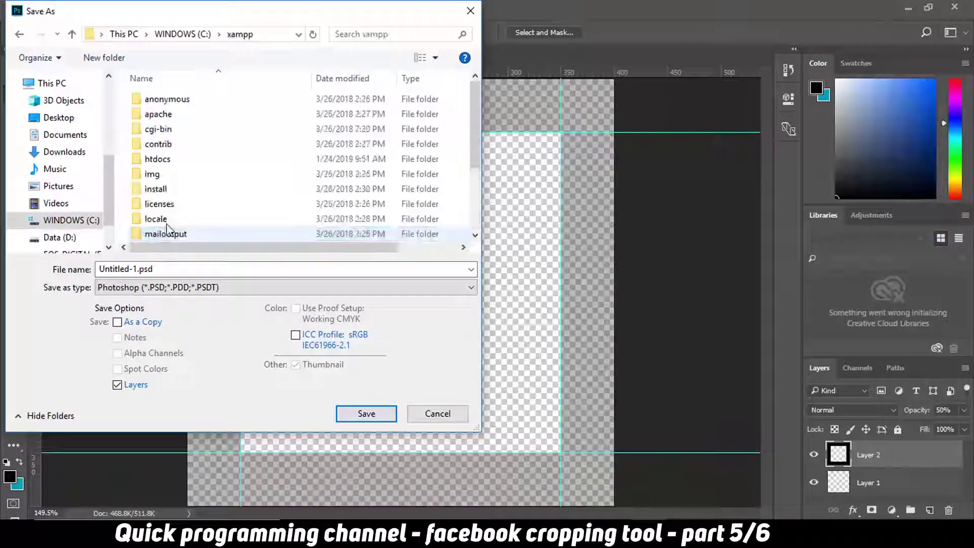
{"action": "left_click", "coordinate": [187, 143]}
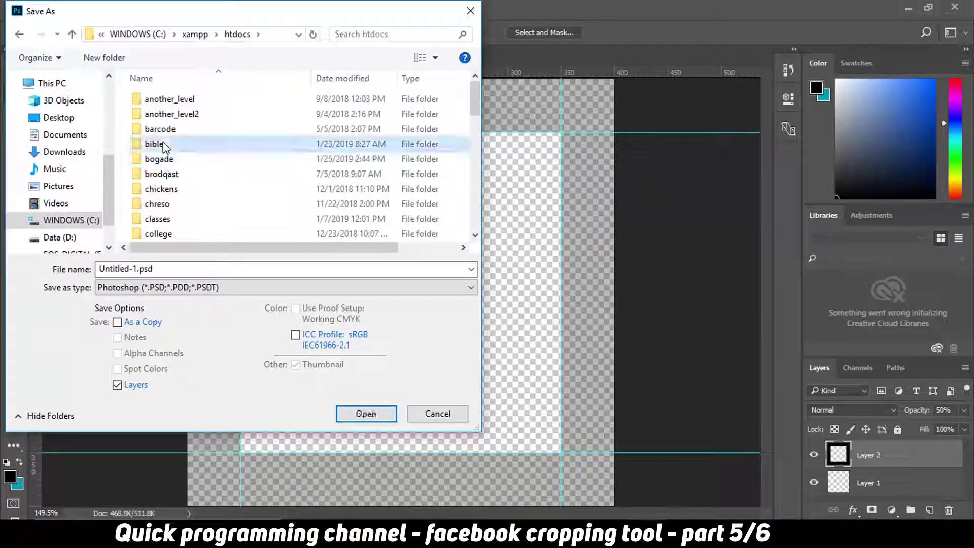
{"action": "scroll", "coordinate": [196, 135], "scroll_direction": "down", "scroll_amount": 5}
{"action": "left_click", "coordinate": [157, 96]}
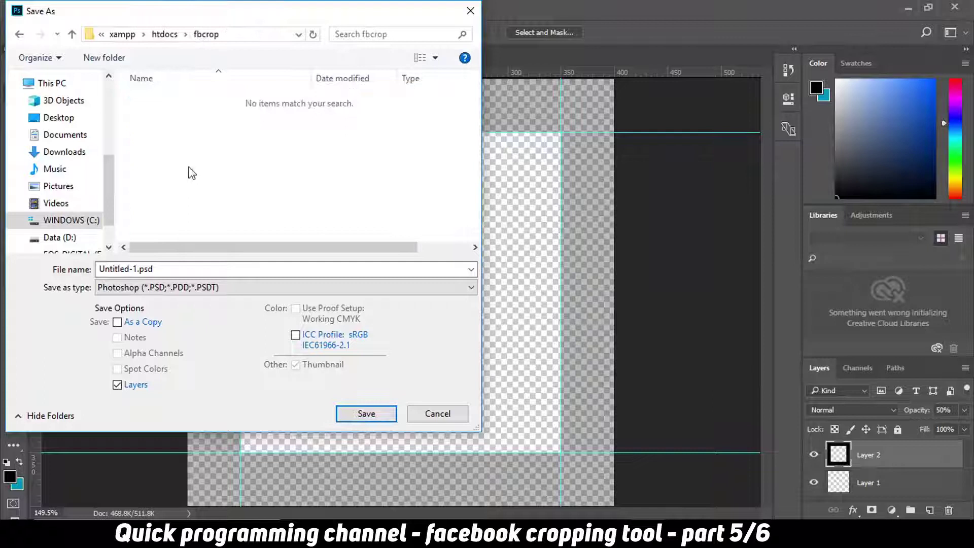
{"action": "type", "text": "c"}
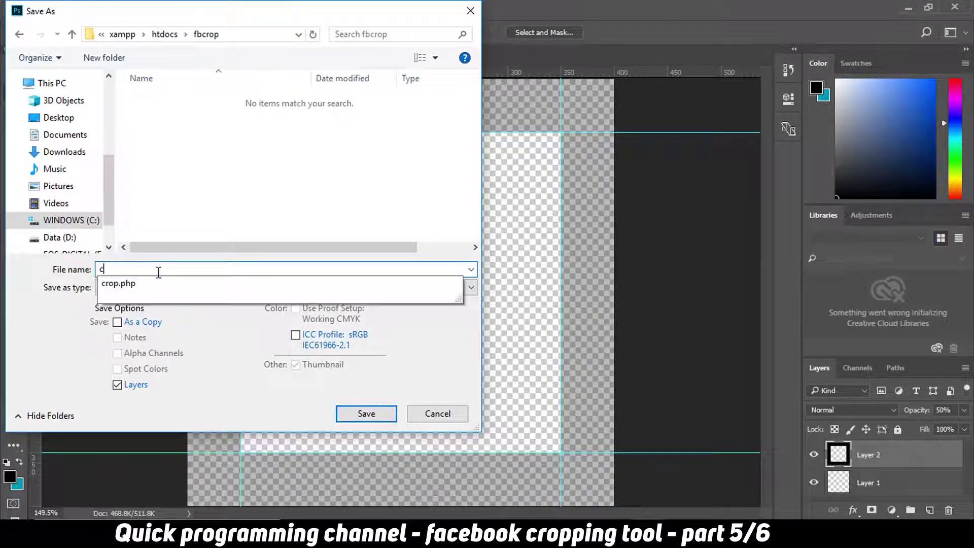
{"action": "type", "text": "ropper.png"}
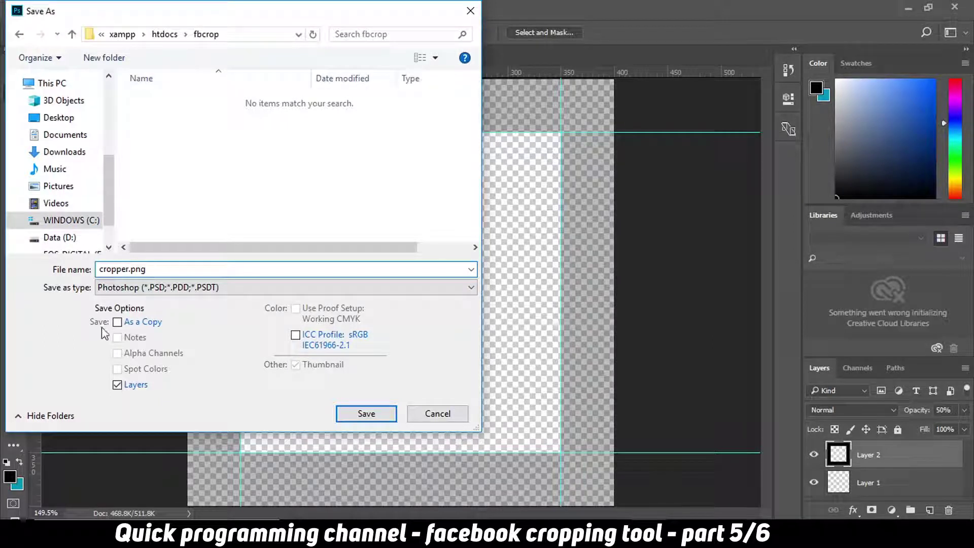
{"action": "left_click", "coordinate": [120, 290]}
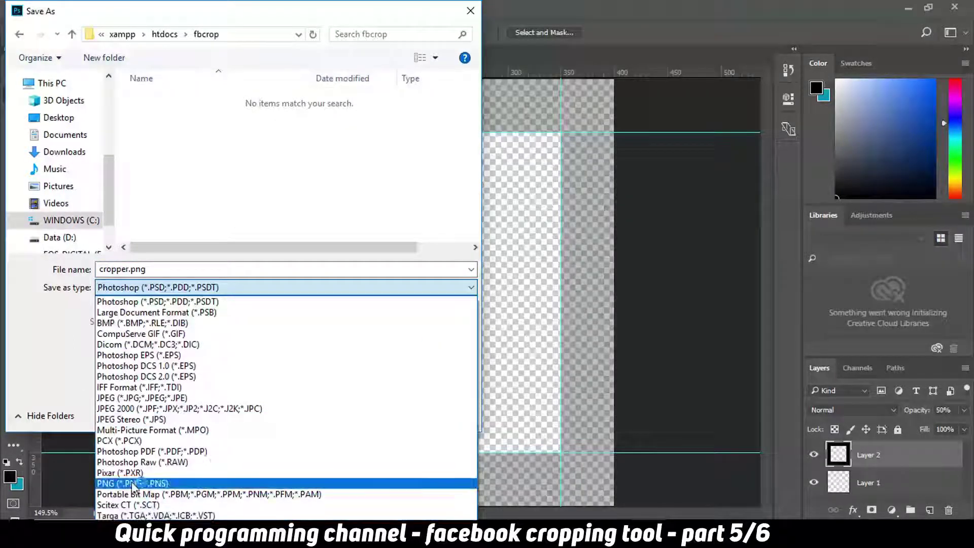
{"action": "left_click", "coordinate": [132, 482]}
{"action": "left_click", "coordinate": [366, 413]}
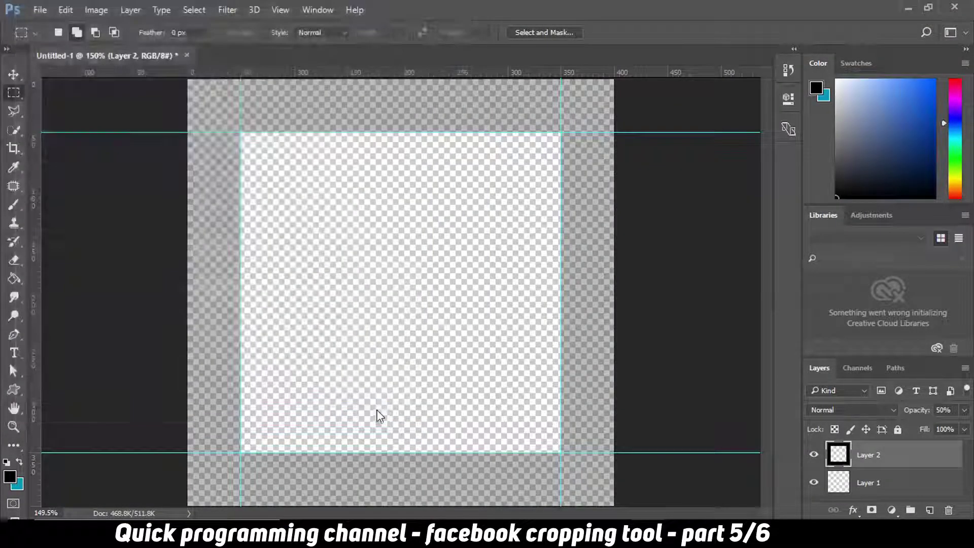
{"action": "left_click", "coordinate": [532, 166]}
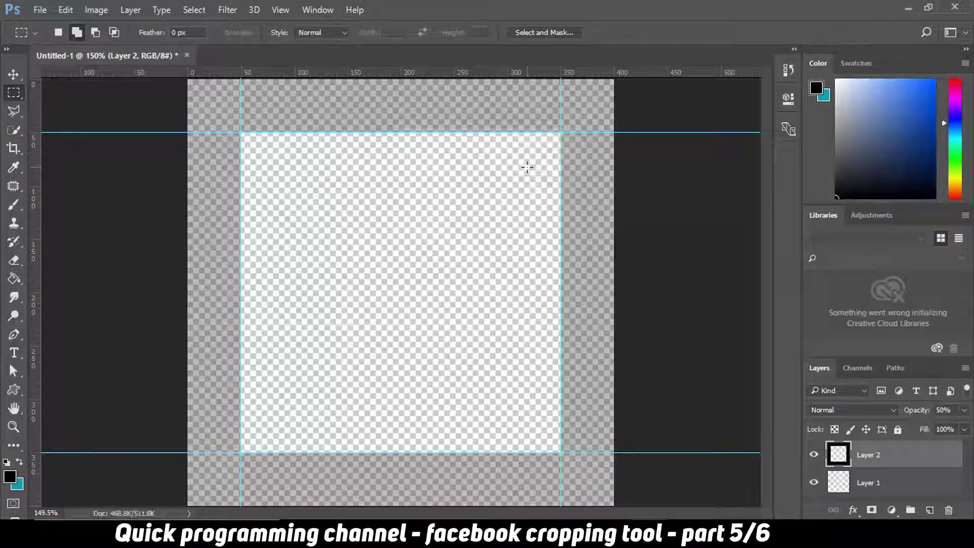
{"action": "left_click", "coordinate": [186, 56]}
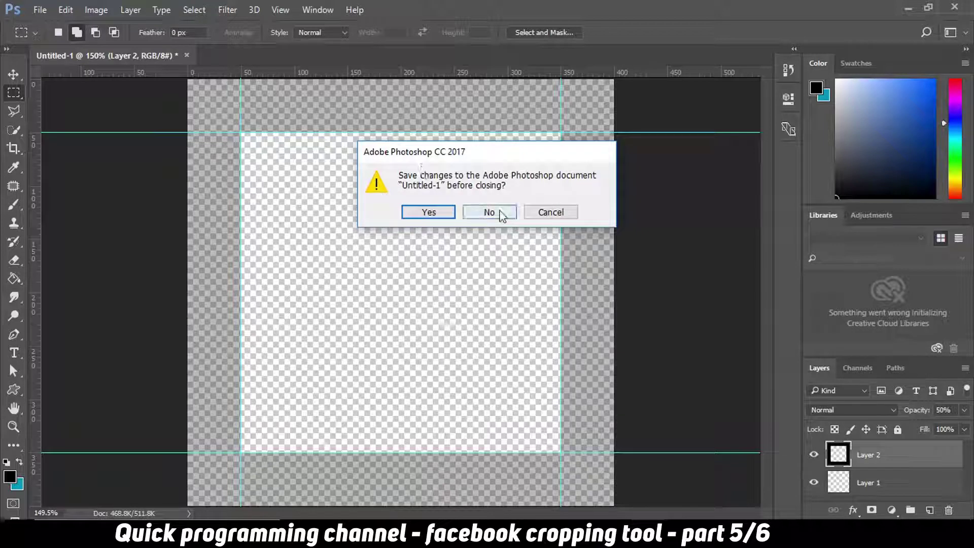
{"action": "left_click", "coordinate": [500, 213]}
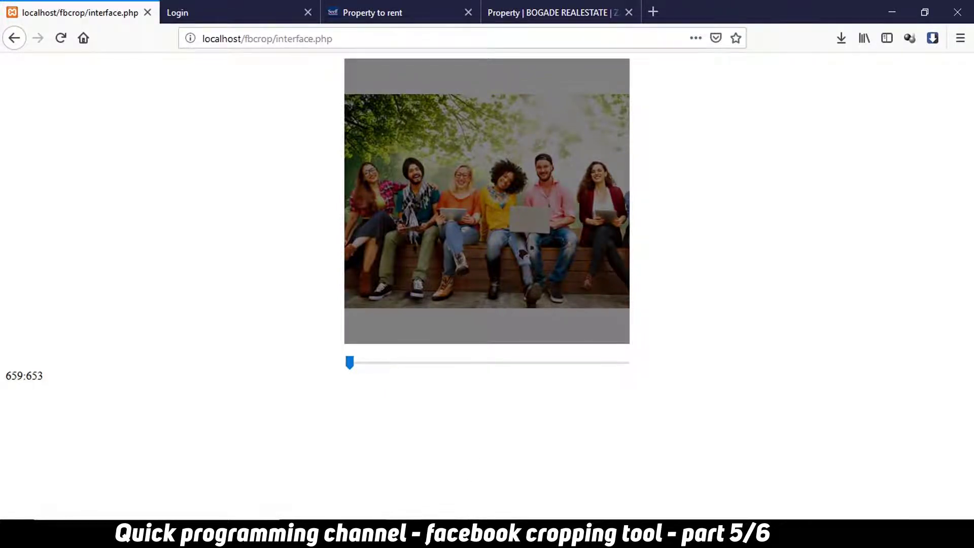
Delete the rgba(0,0,0,0.5) background-color line from #cropper in interface.php and save
{"action": "left_click", "coordinate": [472, 535]}
{"action": "left_click", "coordinate": [261, 198]}
{"action": "scroll", "coordinate": [262, 184], "scroll_direction": "up", "scroll_amount": 6}
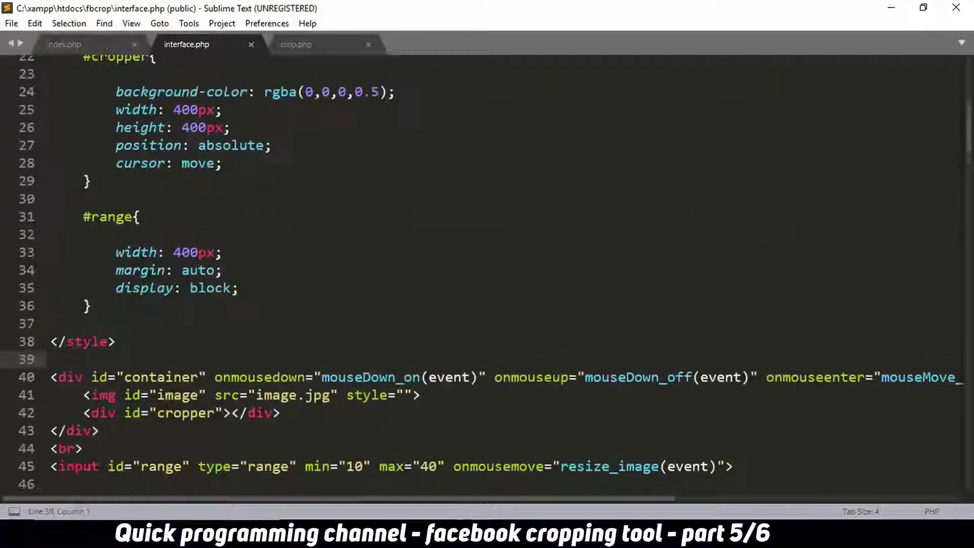
{"action": "scroll", "coordinate": [261, 185], "scroll_direction": "up", "scroll_amount": 2}
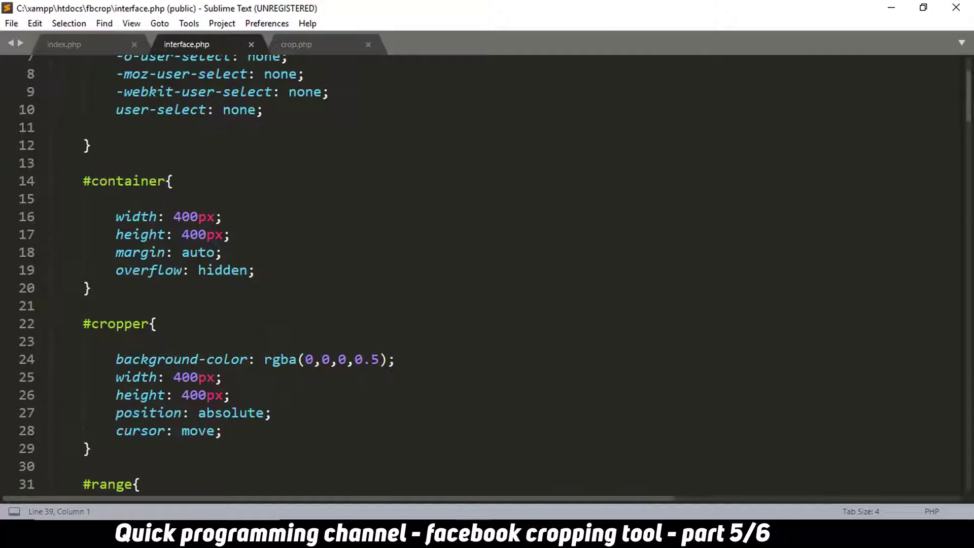
{"action": "left_click", "coordinate": [19, 356]}
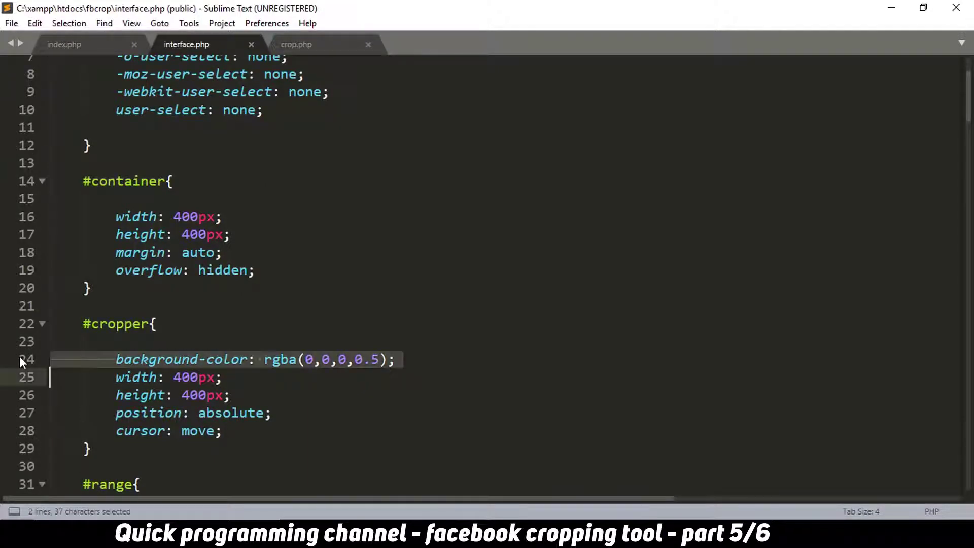
{"action": "key", "text": "BackSpace"}
{"action": "key", "text": "ctrl+s"}
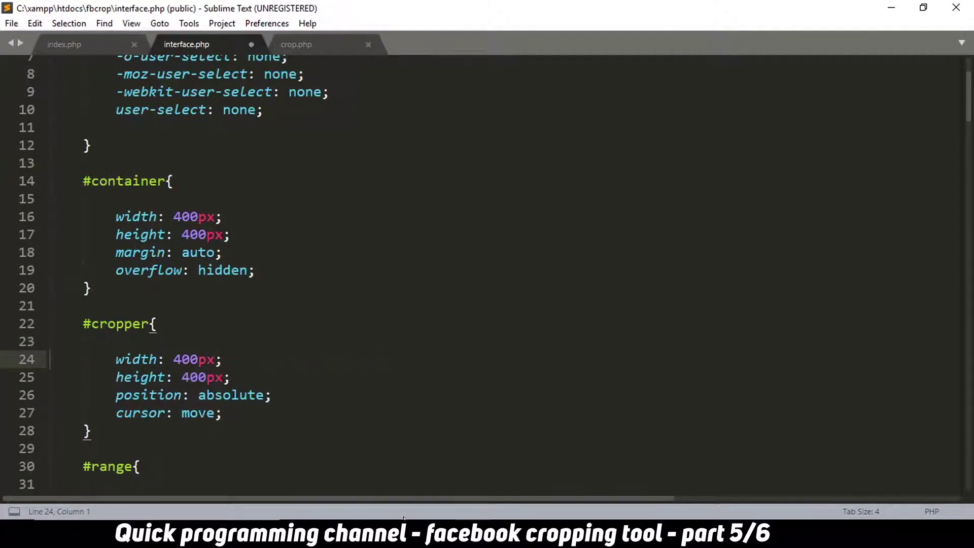
Reload the crop page in Firefox, then return to Sublime Text
{"action": "key", "text": "alt+Tab"}
{"action": "left_click", "coordinate": [61, 40]}
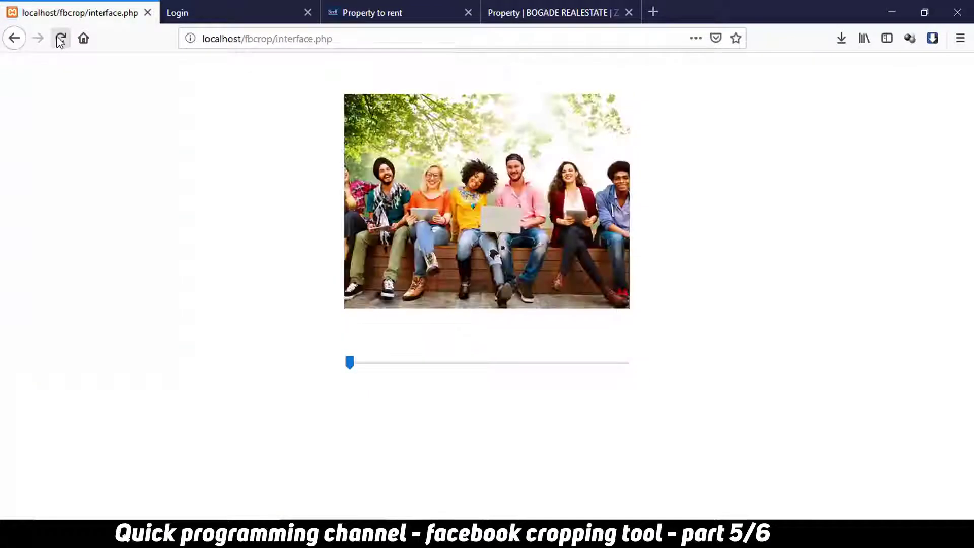
{"action": "key", "text": "alt+Tab"}
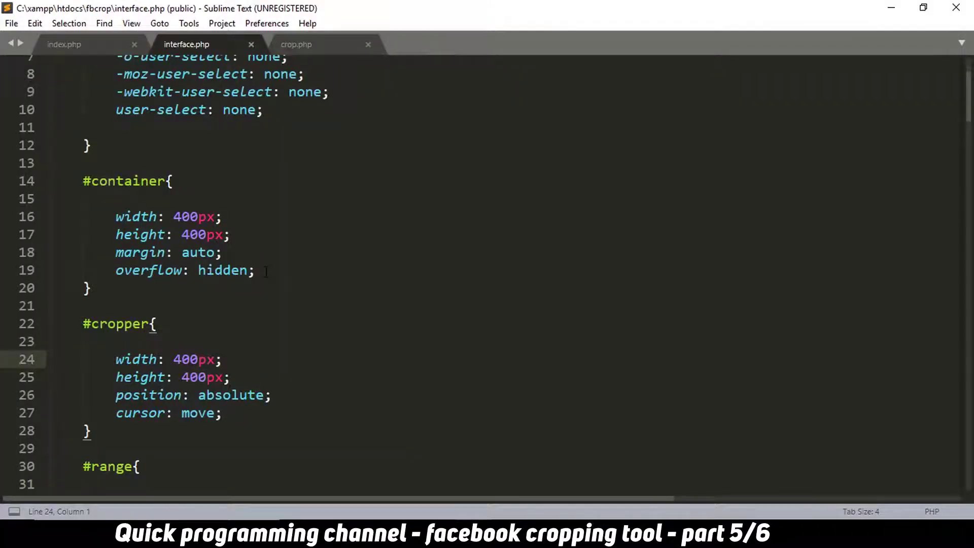
Add 'background-image:url(cropper.png);' after 'cursor: move;' in the #cropper rule and save
{"action": "left_click", "coordinate": [232, 415]}
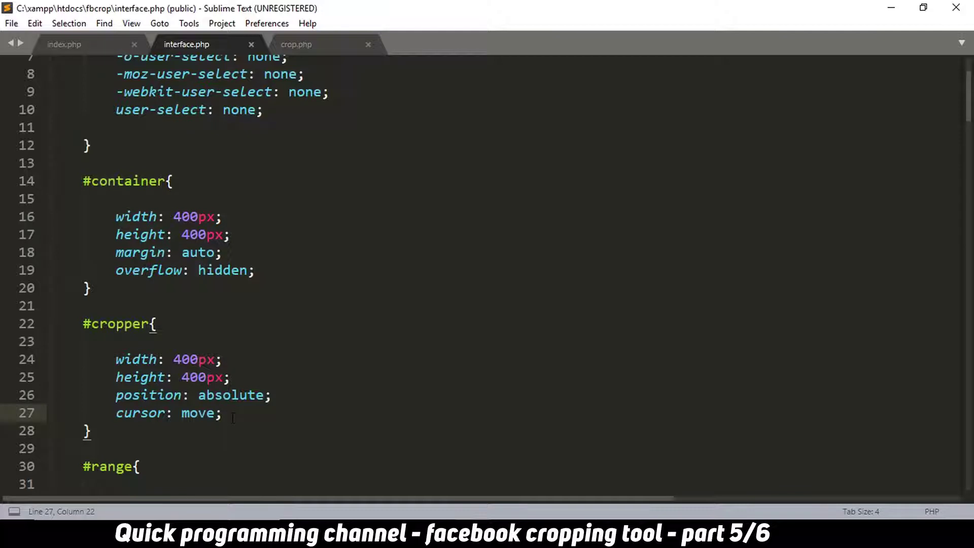
{"action": "key", "text": "Return"}
{"action": "type", "text": "back"}
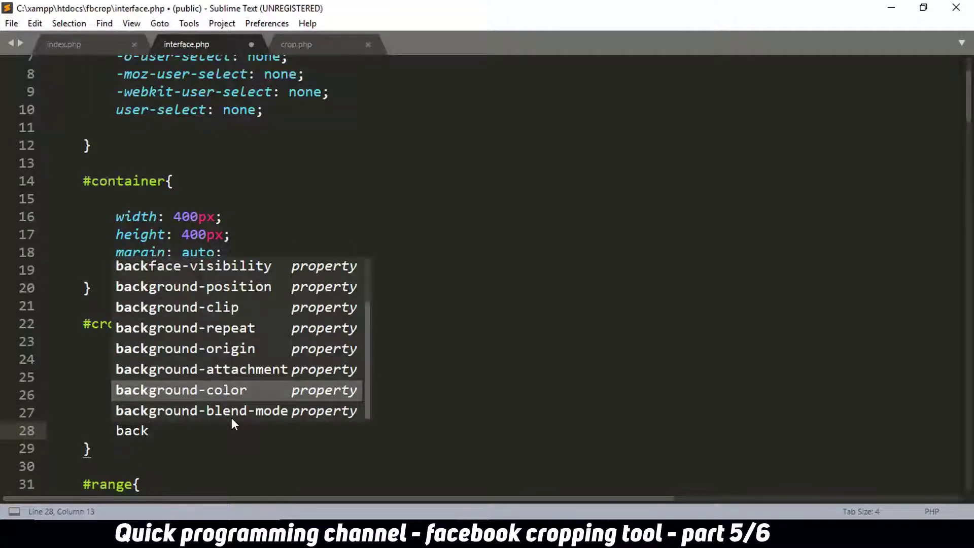
{"action": "key", "text": "Return"}
{"action": "key", "text": "BackSpace"}
{"action": "key", "text": "BackSpace"}
{"action": "key", "text": "BackSpace"}
{"action": "key", "text": "BackSpace"}
{"action": "key", "text": "BackSpace"}
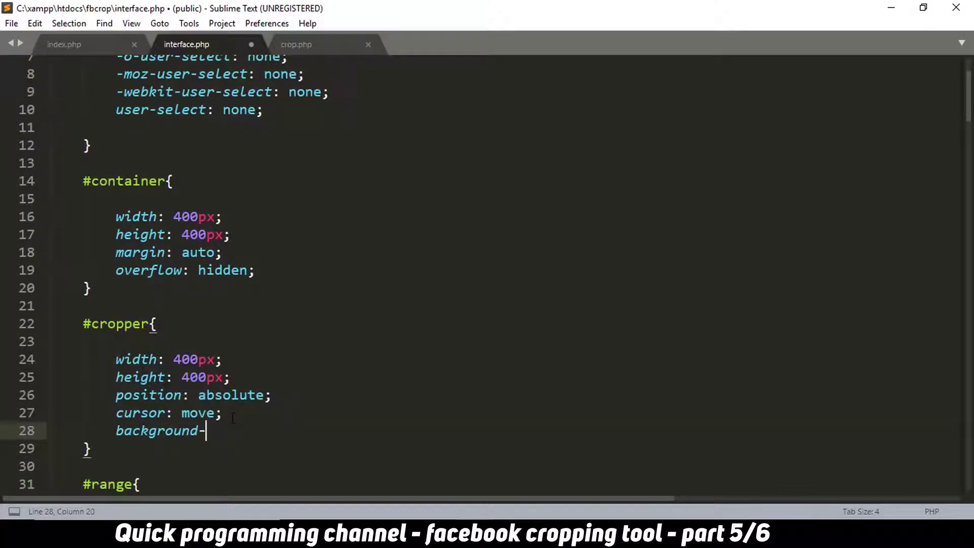
{"action": "type", "text": "image"}
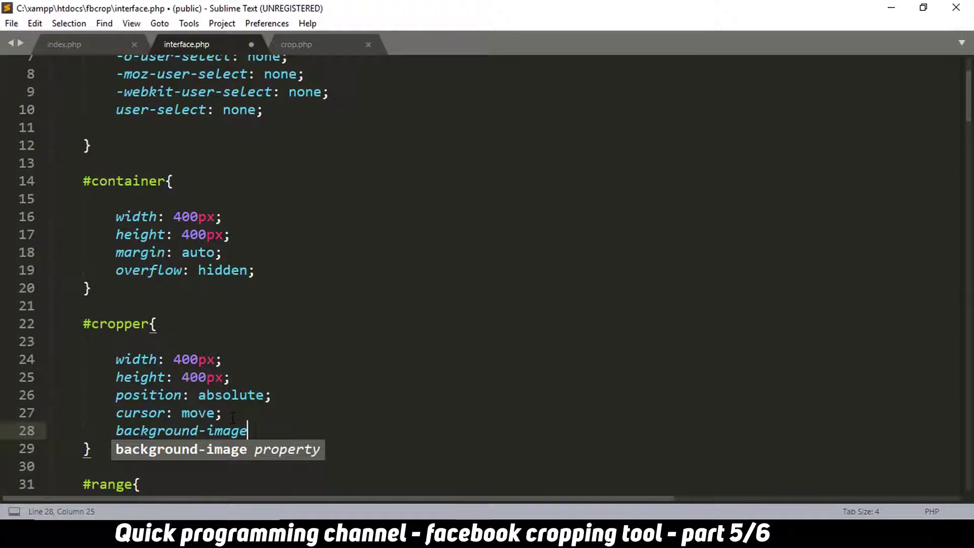
{"action": "type", "text": ":url;"}
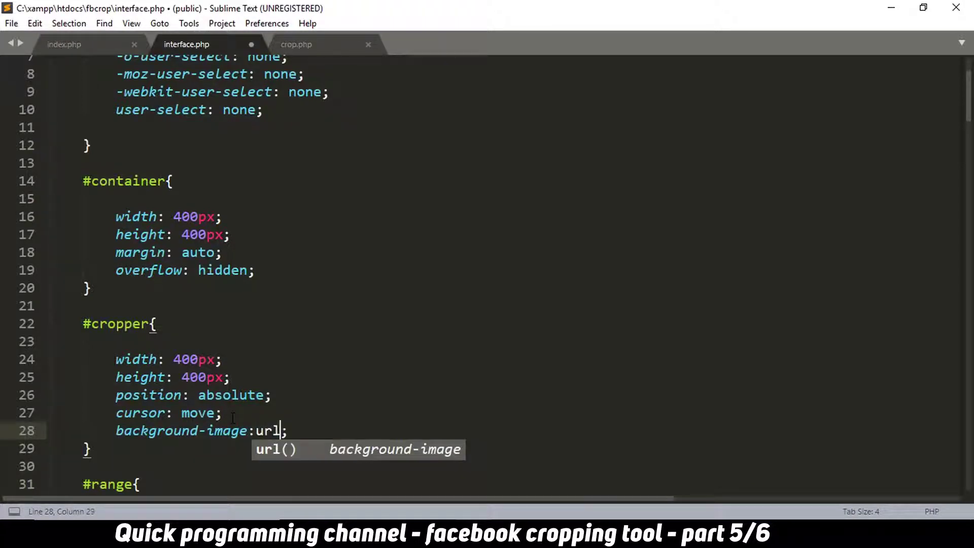
{"action": "key", "text": "Return"}
{"action": "type", "text": "cropper"}
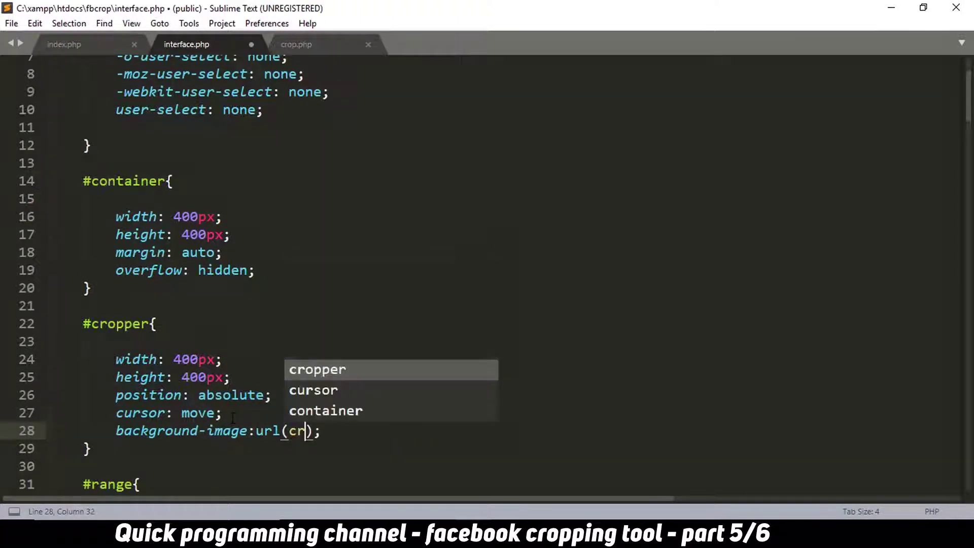
{"action": "type", "text": ".png"}
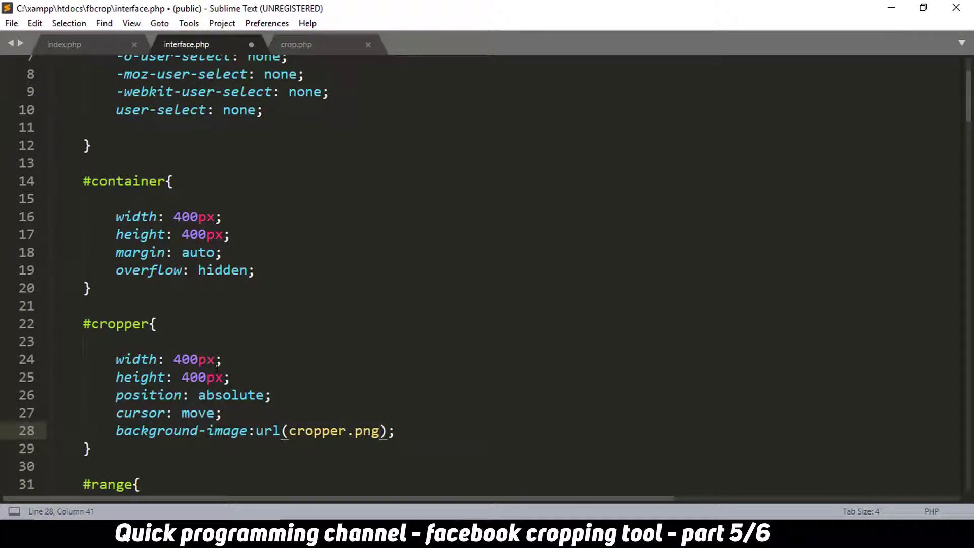
{"action": "left_click", "coordinate": [411, 431]}
{"action": "key", "text": "ctrl+s"}
Add 'background-size: 100% 100%;' to the #cropper rule and save the file
{"action": "key", "text": "Return"}
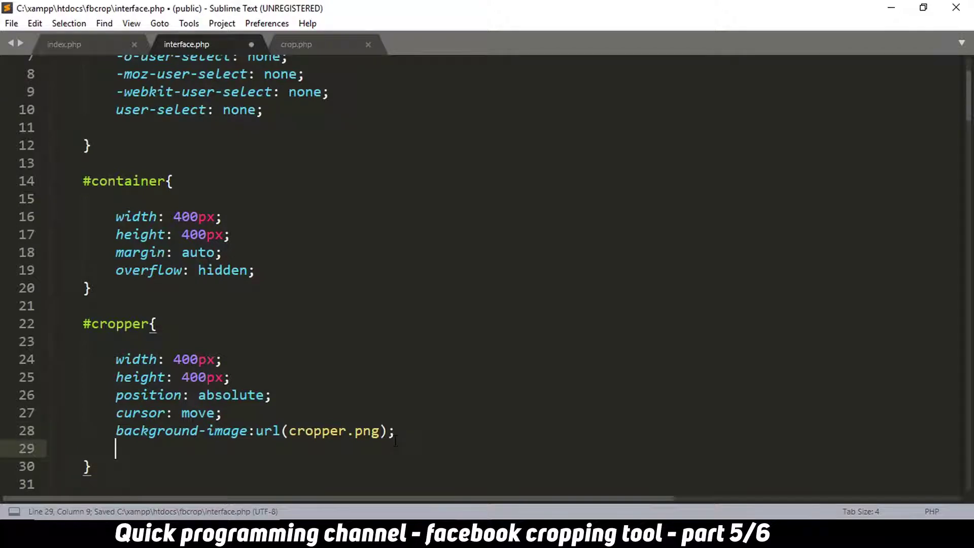
{"action": "type", "text": "back"}
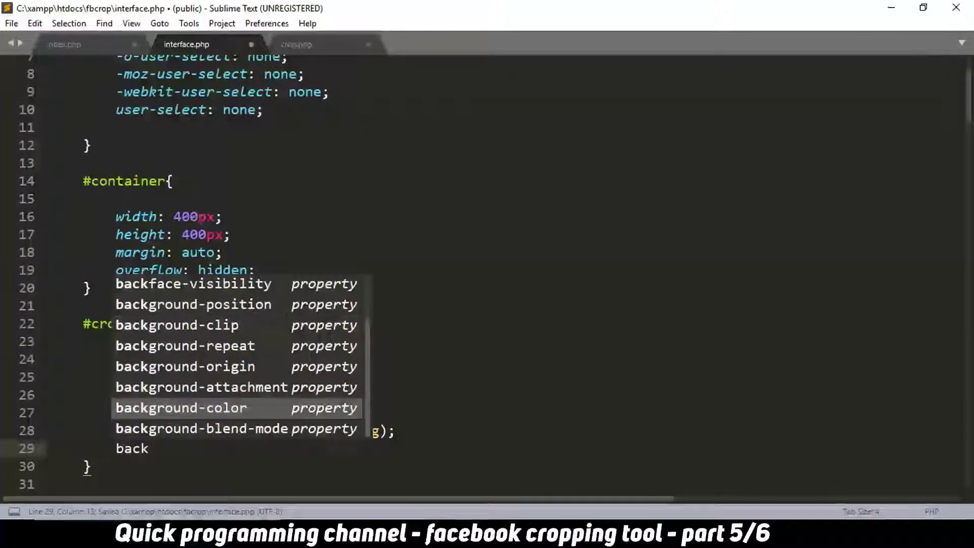
{"action": "type", "text": "ground"}
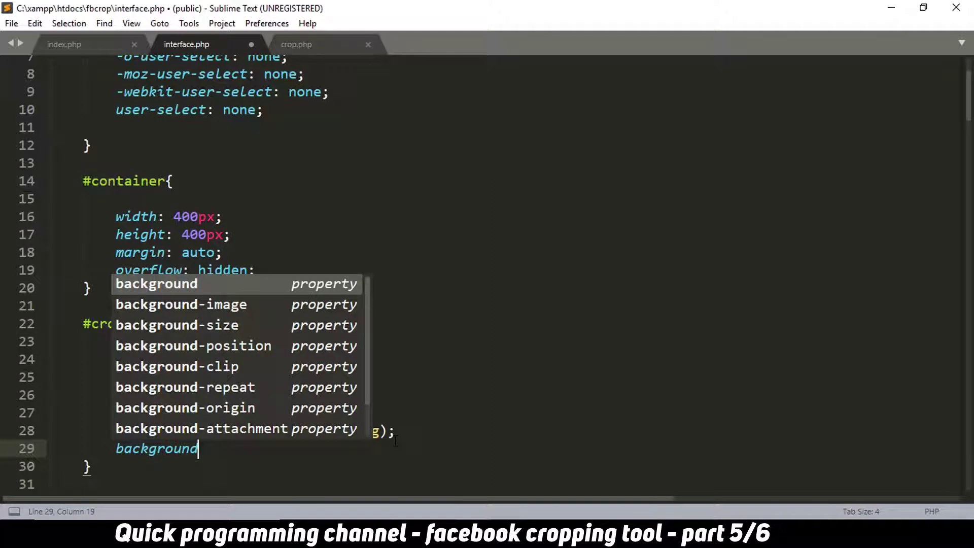
{"action": "key", "text": "Return"}
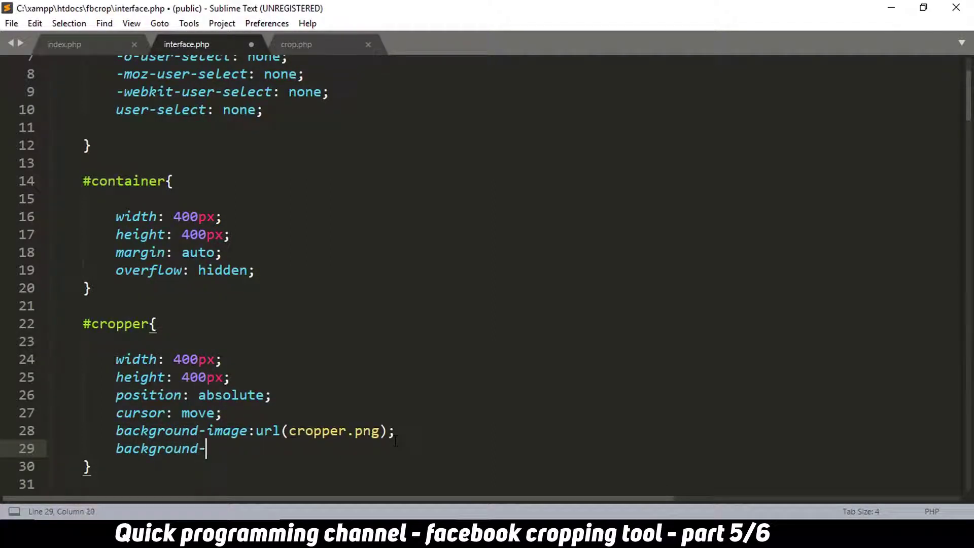
{"action": "type", "text": "-s"}
{"action": "key", "text": "Return"}
{"action": "type", "text": "100% 100%;"}
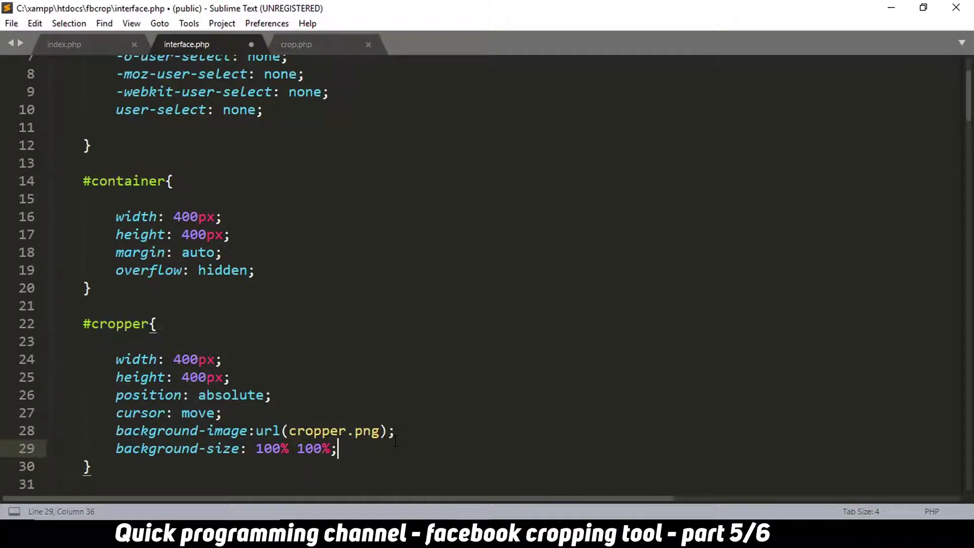
{"action": "key", "text": "ctrl+s"}
Reload the fbcrop page in Firefox and slide the photo left and right under the overlay
{"action": "key", "text": "alt+Tab"}
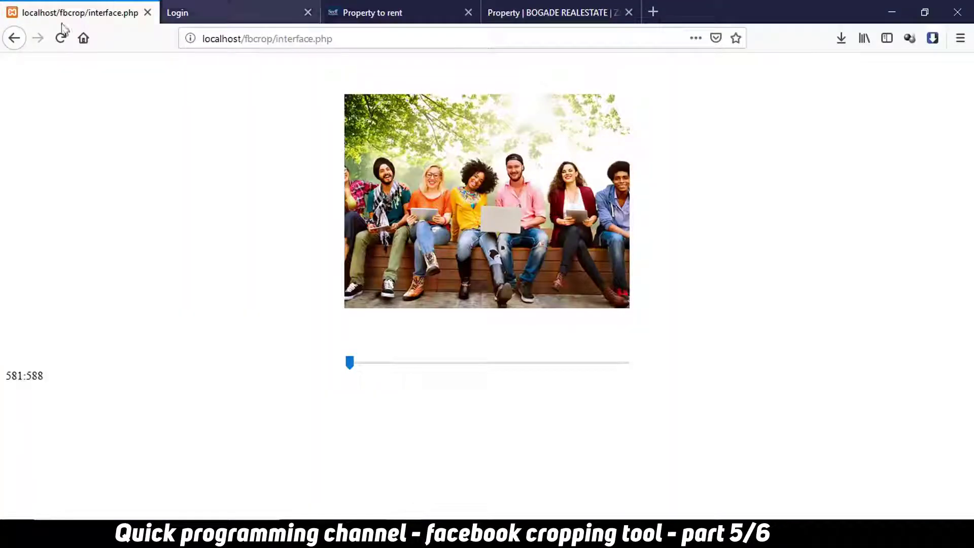
{"action": "left_click", "coordinate": [61, 39]}
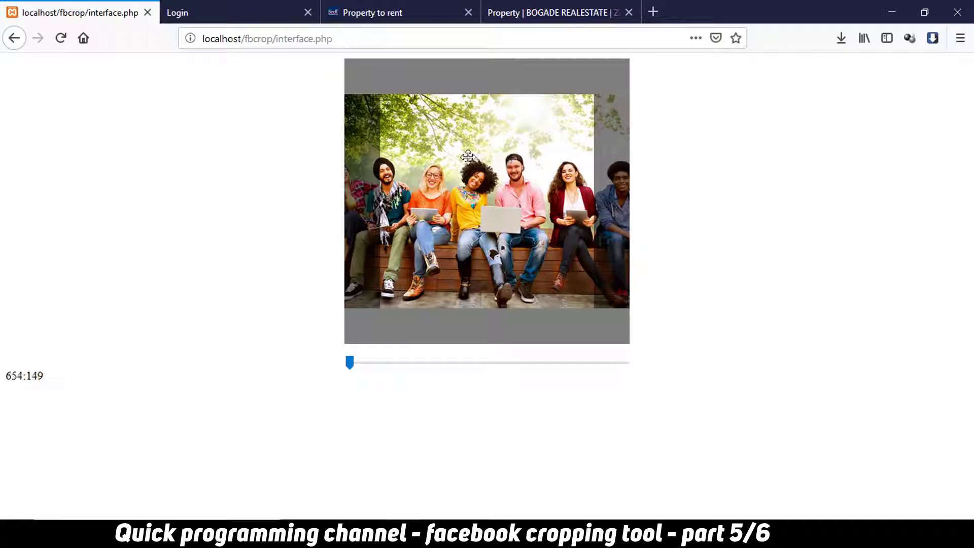
{"action": "left_click_drag", "start_coordinate": [459, 235], "coordinate": [327, 246]}
{"action": "left_click_drag", "start_coordinate": [429, 245], "coordinate": [558, 245]}
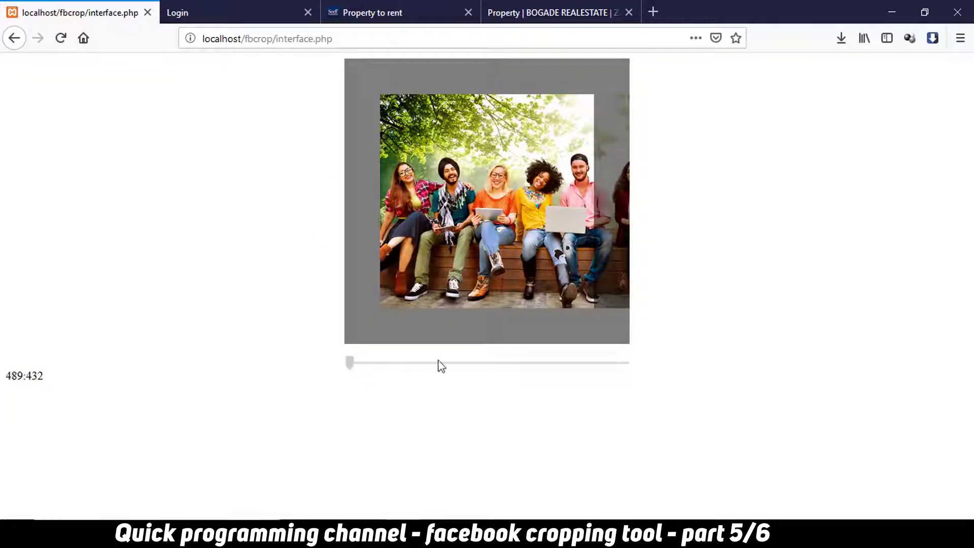
Zoom into the photo and drag it to centre the woman in yellow, then other people
{"action": "left_click", "coordinate": [506, 363]}
{"action": "scroll", "coordinate": [547, 366], "scroll_direction": "up", "scroll_amount": 5}
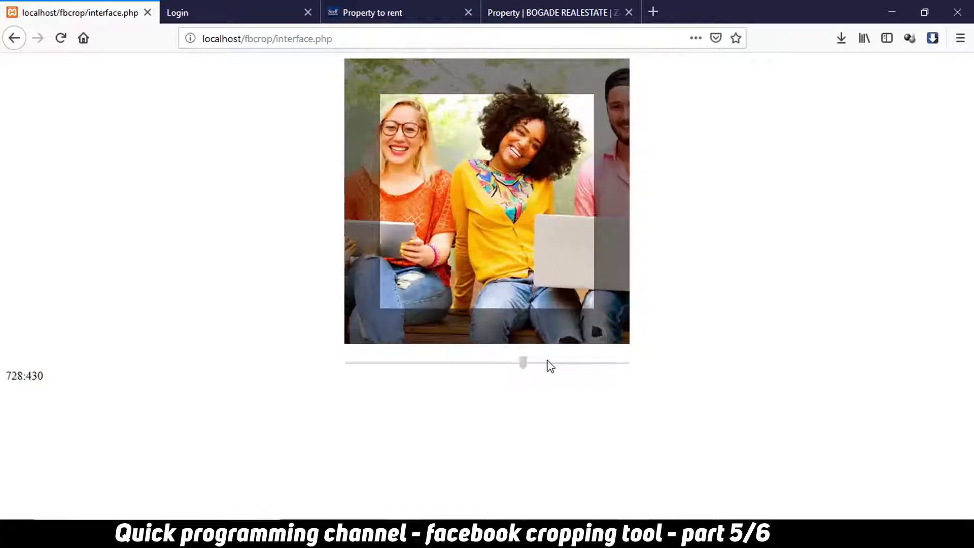
{"action": "left_click_drag", "start_coordinate": [498, 115], "coordinate": [483, 147]}
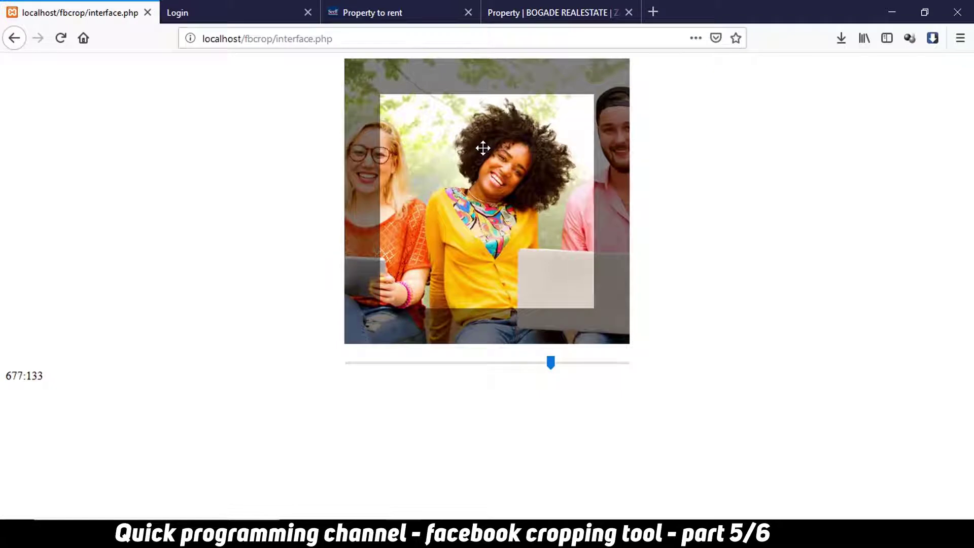
{"action": "left_click_drag", "start_coordinate": [438, 193], "coordinate": [301, 210]}
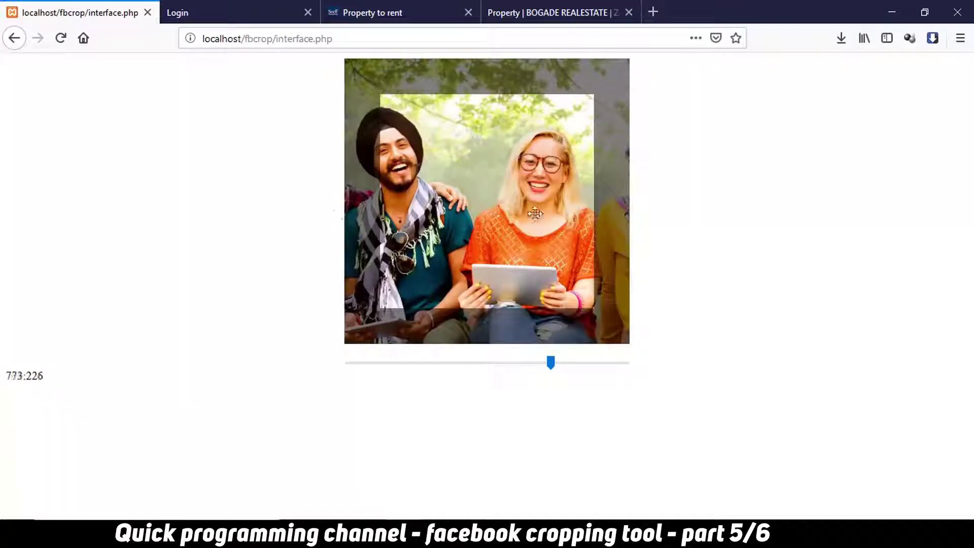
{"action": "left_click_drag", "start_coordinate": [534, 213], "coordinate": [495, 192]}
Zoom in, back out to the whole group, and reposition the group within the crop frame
{"action": "left_click", "coordinate": [551, 362]}
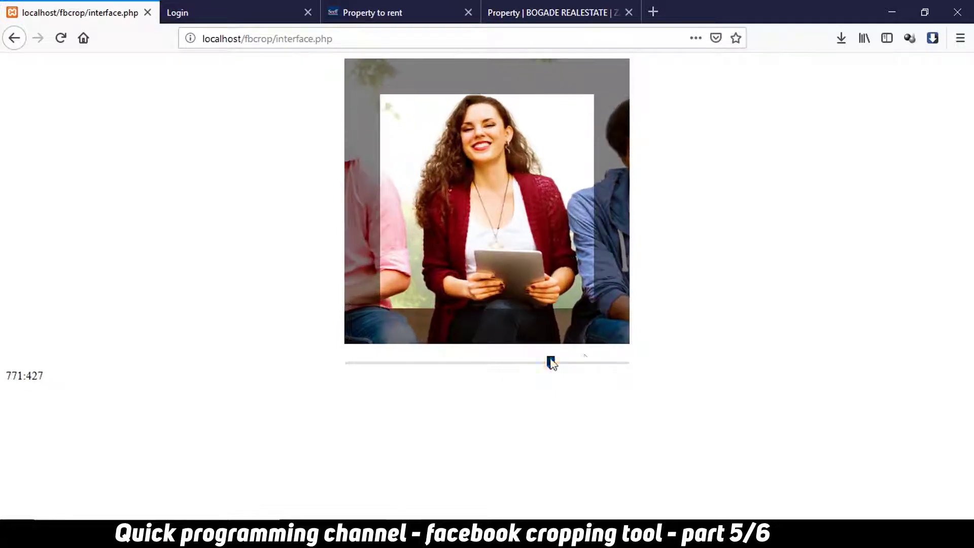
{"action": "left_click", "coordinate": [614, 362]}
{"action": "left_click", "coordinate": [345, 363]}
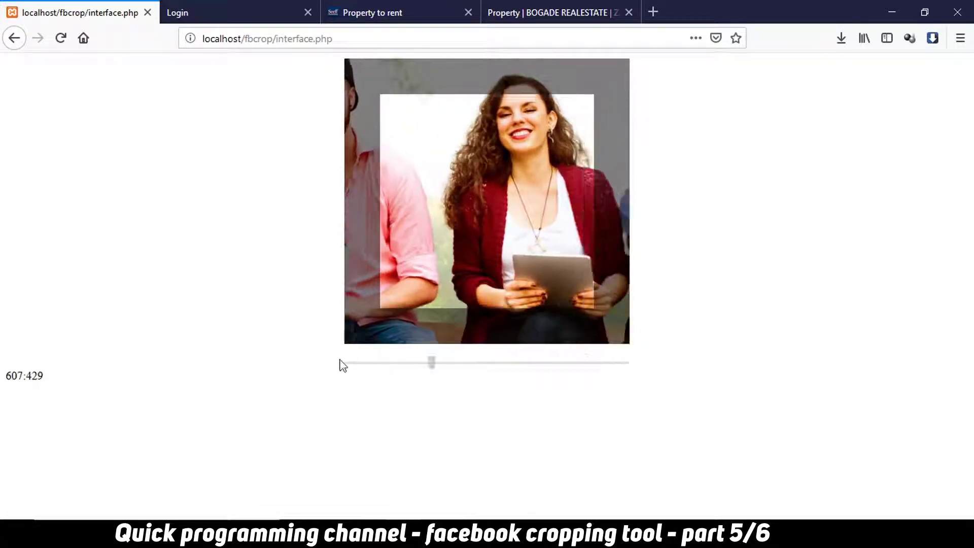
{"action": "left_click", "coordinate": [349, 362]}
{"action": "left_click_drag", "start_coordinate": [398, 203], "coordinate": [486, 162]}
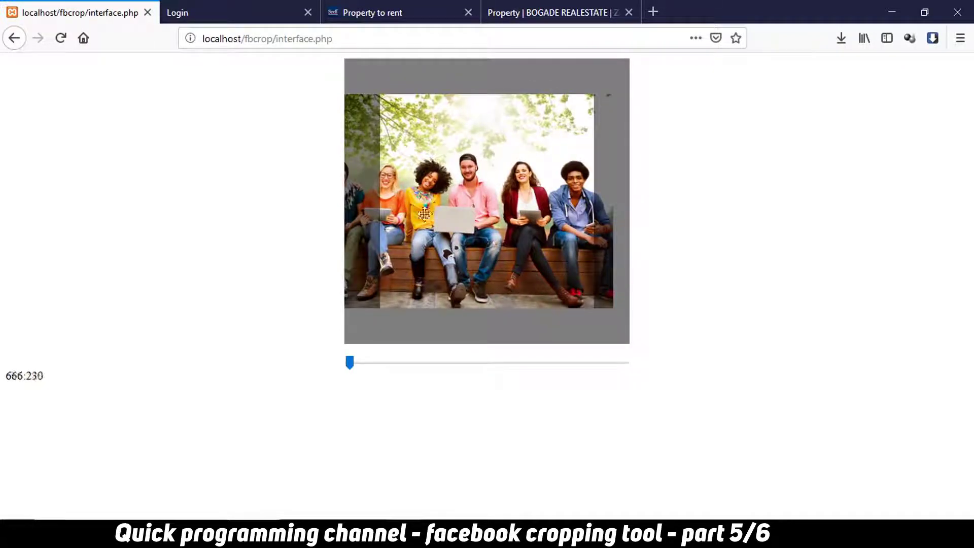
{"action": "left_click_drag", "start_coordinate": [424, 213], "coordinate": [472, 218]}
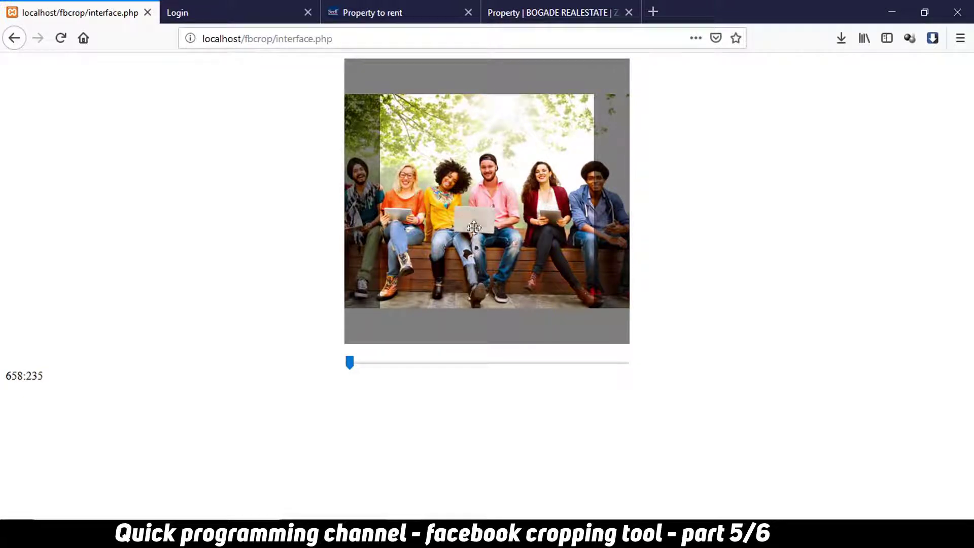
{"action": "left_click", "coordinate": [396, 363]}
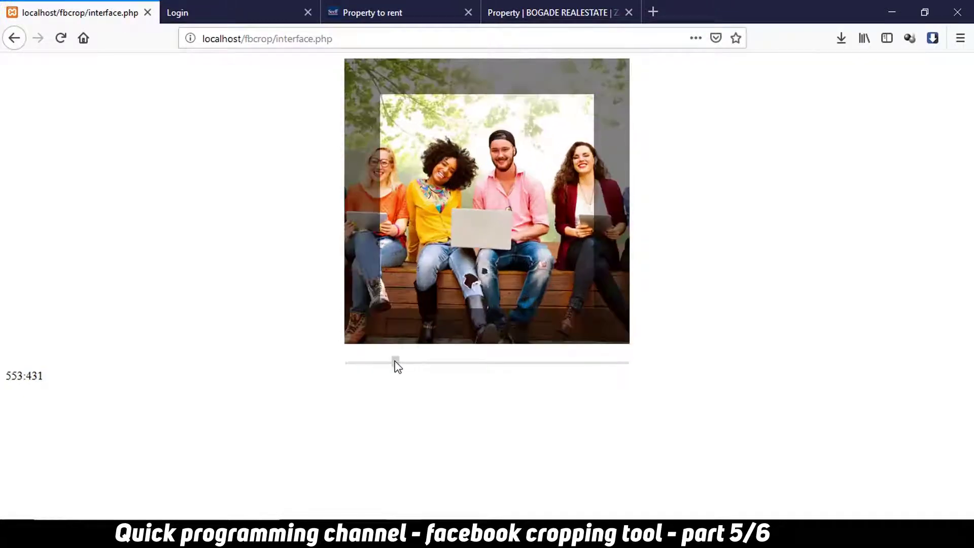
{"action": "left_click_drag", "start_coordinate": [475, 189], "coordinate": [428, 205]}
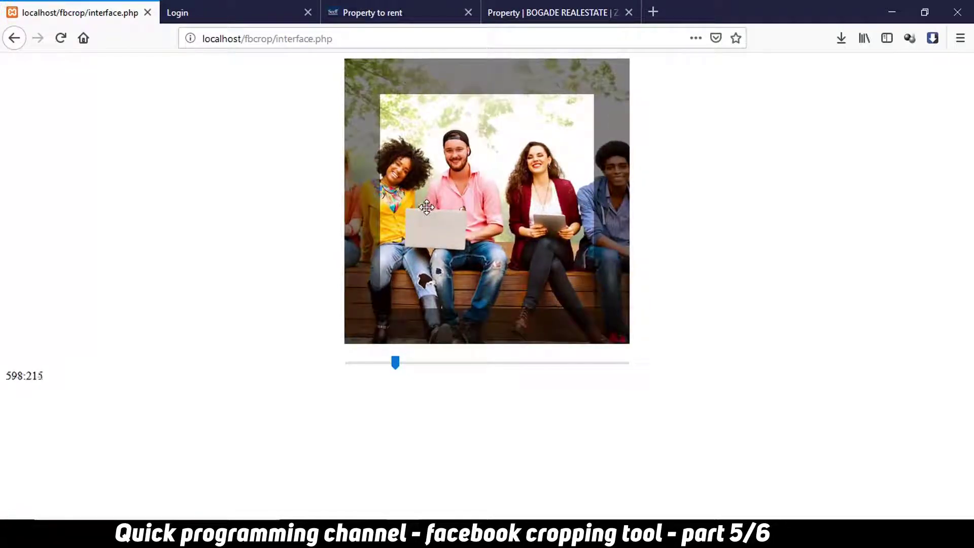